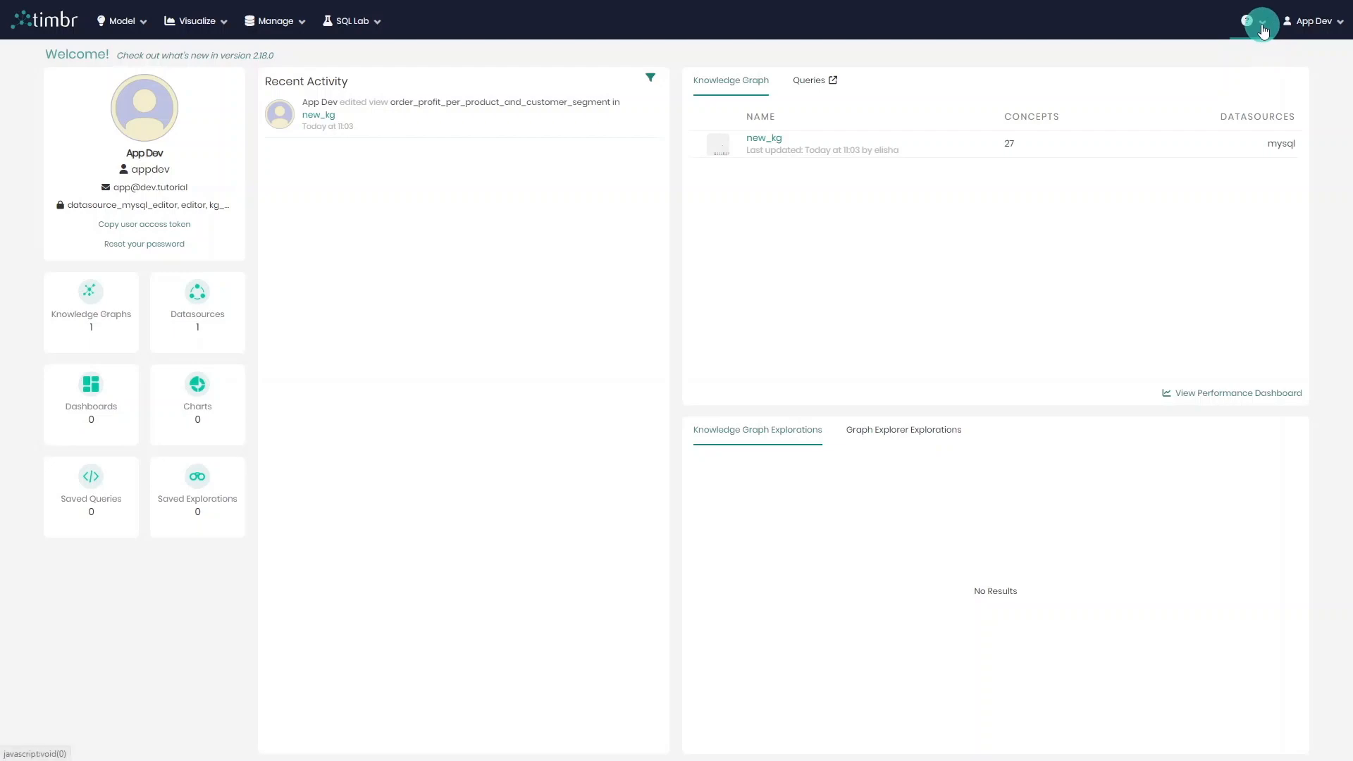
# Open the Swagger UI from the home page's help options and view the selectable knowledge graphs.
pyautogui.click(1263, 30)
pyautogui.click(1262, 63)
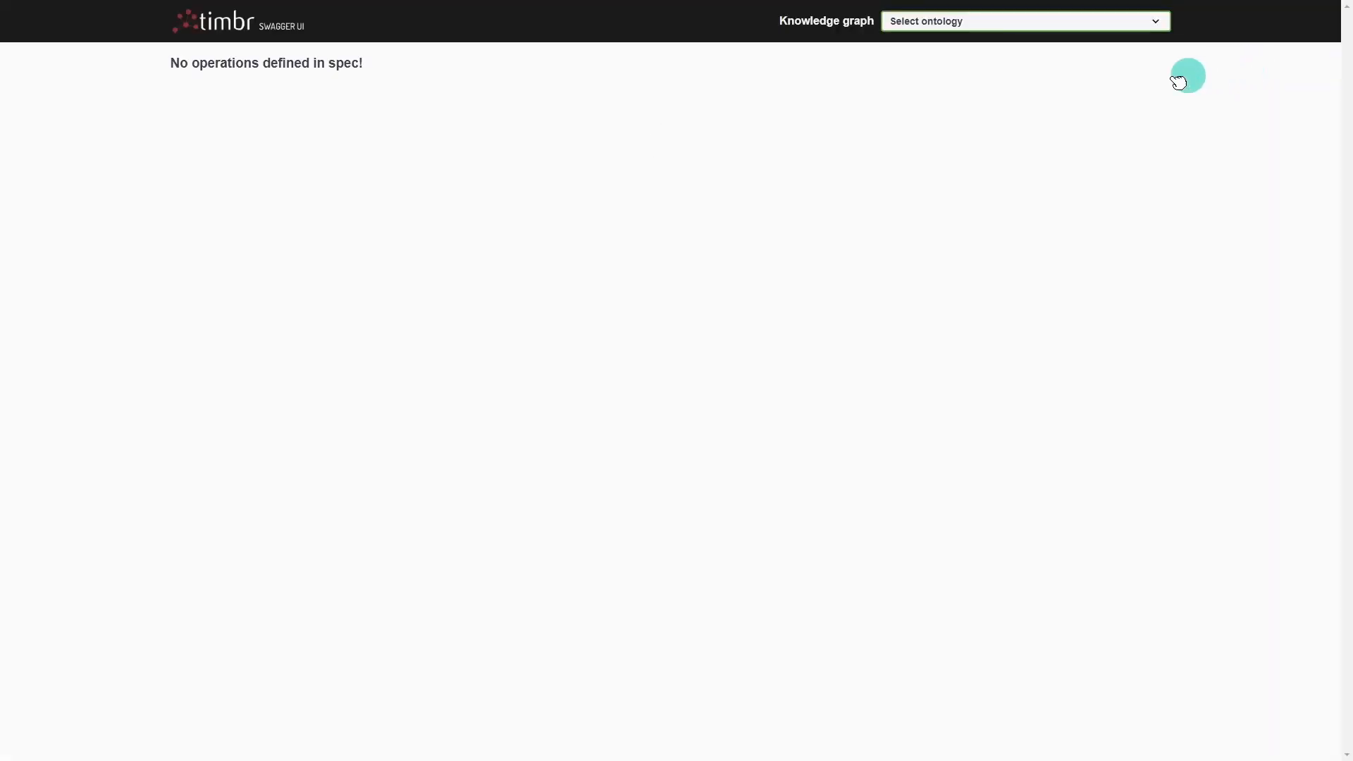
pyautogui.click(1039, 31)
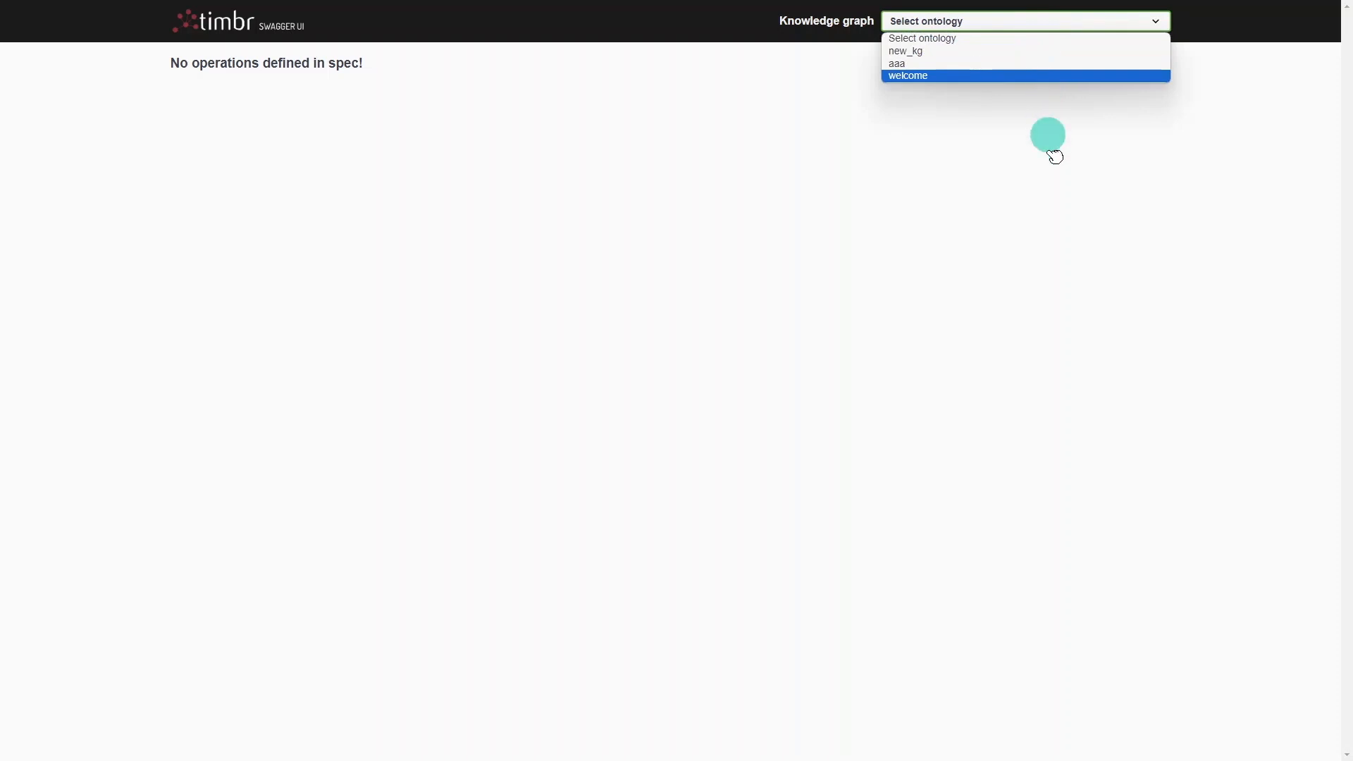
pyautogui.click(1051, 173)
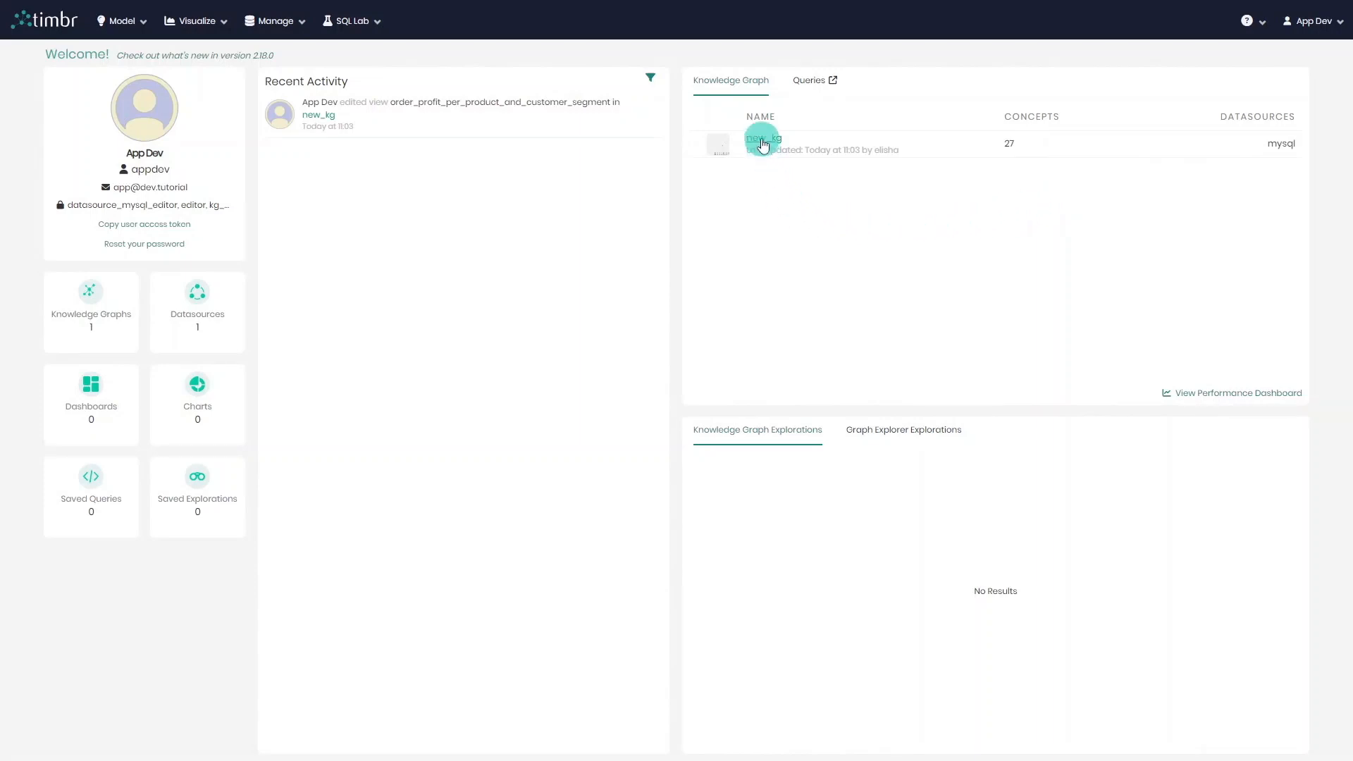
# Open the new_kg knowledge graph and launch its Swagger UI, keeping new_kg as the selected ontology.
pyautogui.click(766, 141)
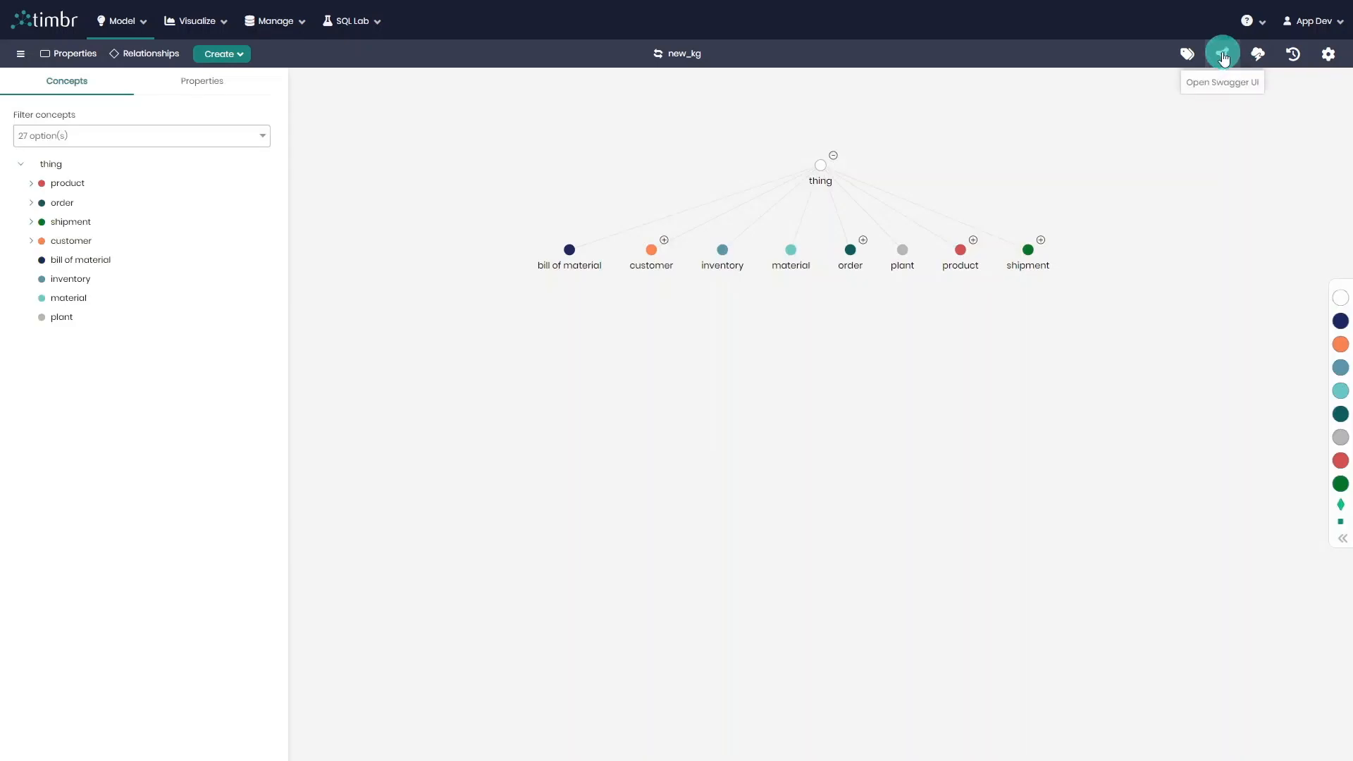
pyautogui.click(1224, 56)
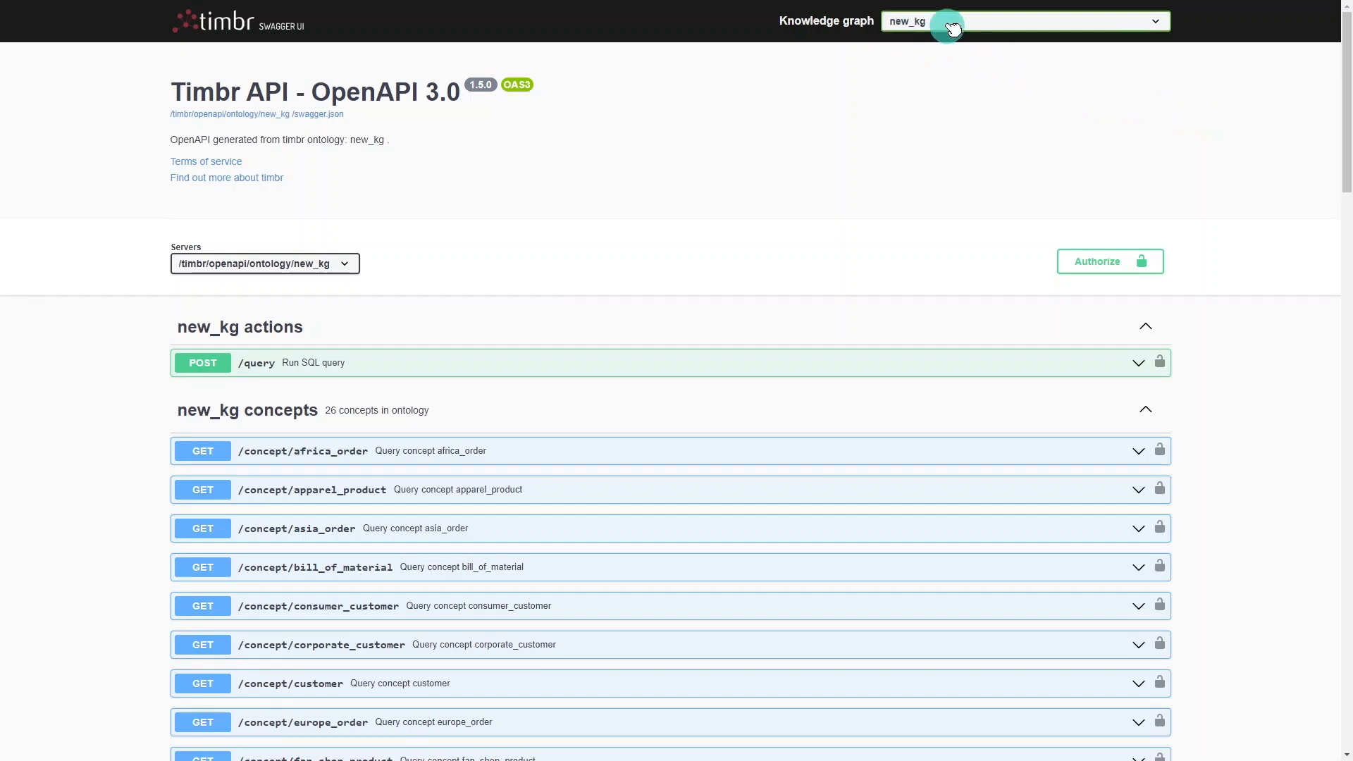
pyautogui.click(980, 29)
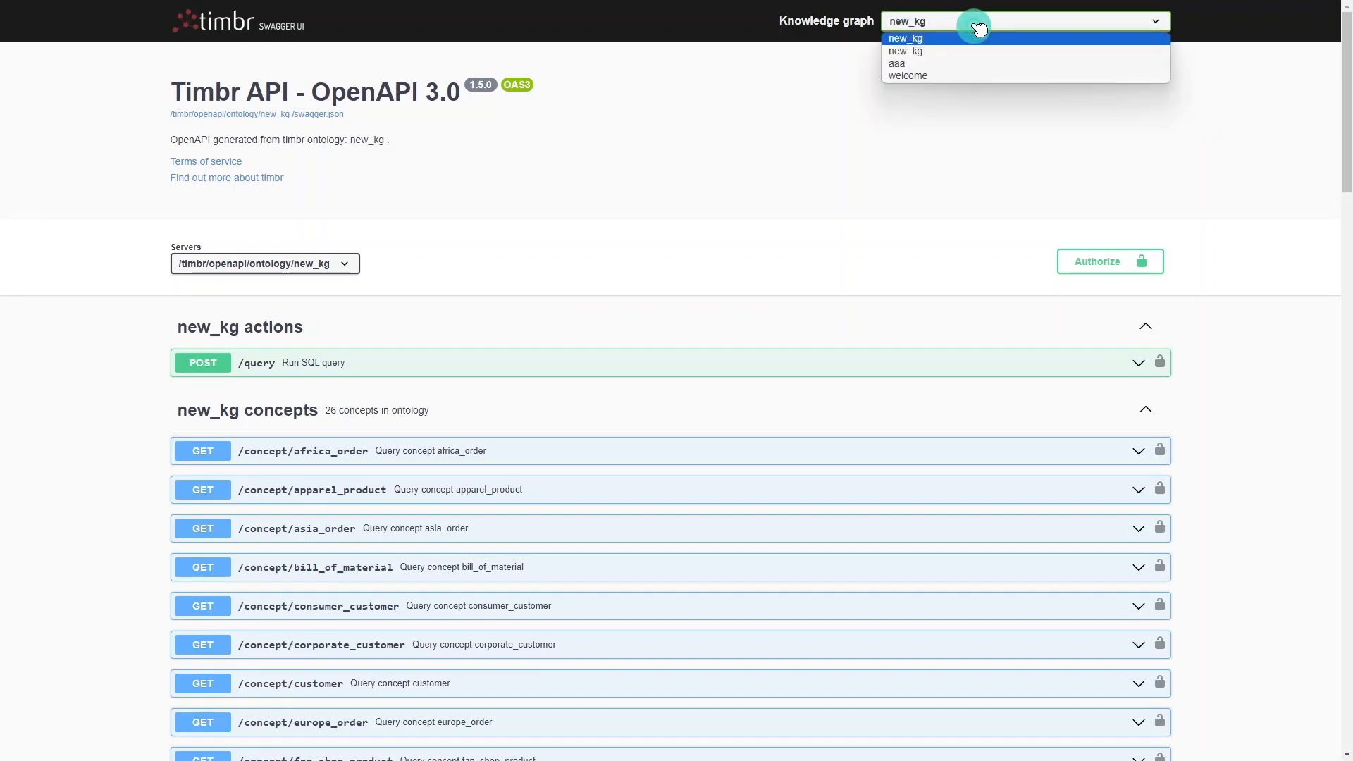
pyautogui.click(933, 134)
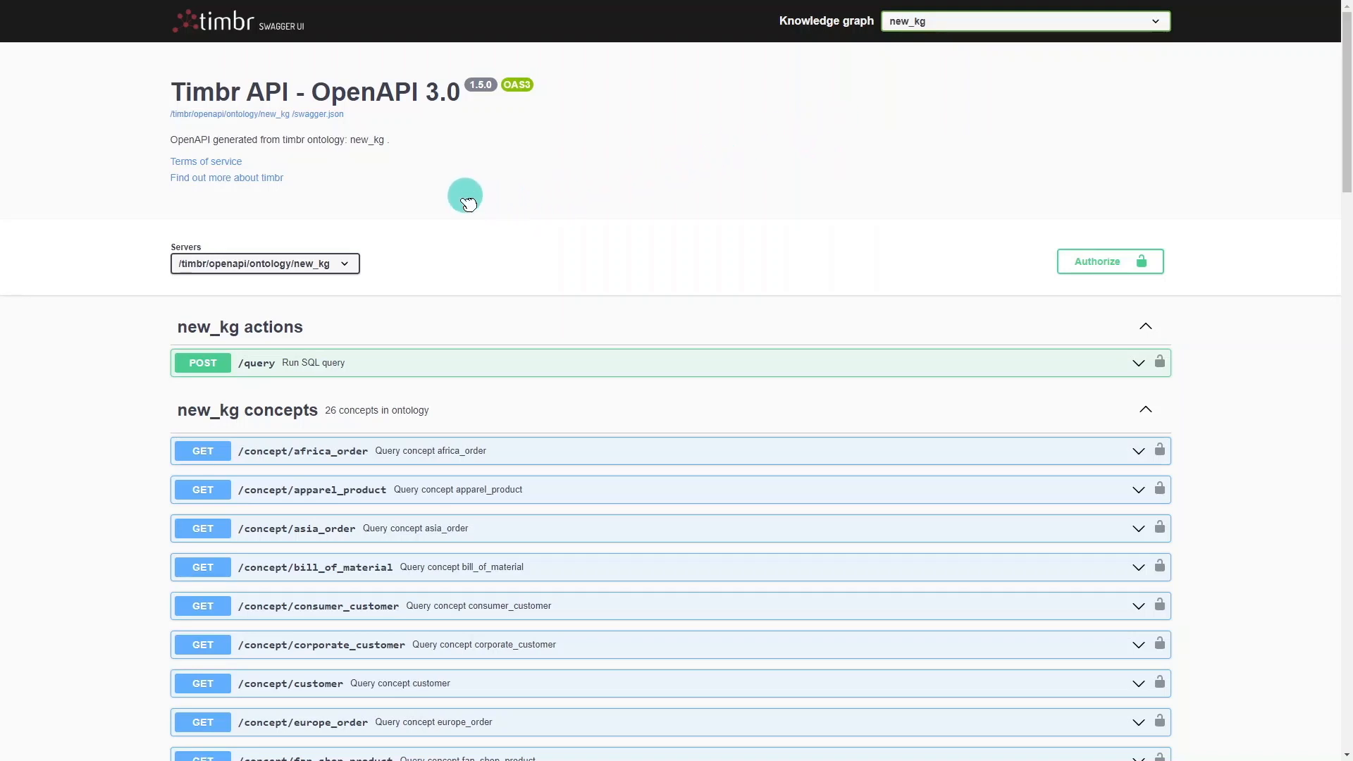
# Expand the GET endpoint of the order_profit_per_product_and_customer_segment view and review its request parameters.
pyautogui.scroll(-4, 462, 212)
pyautogui.scroll(-8, 235, 188)
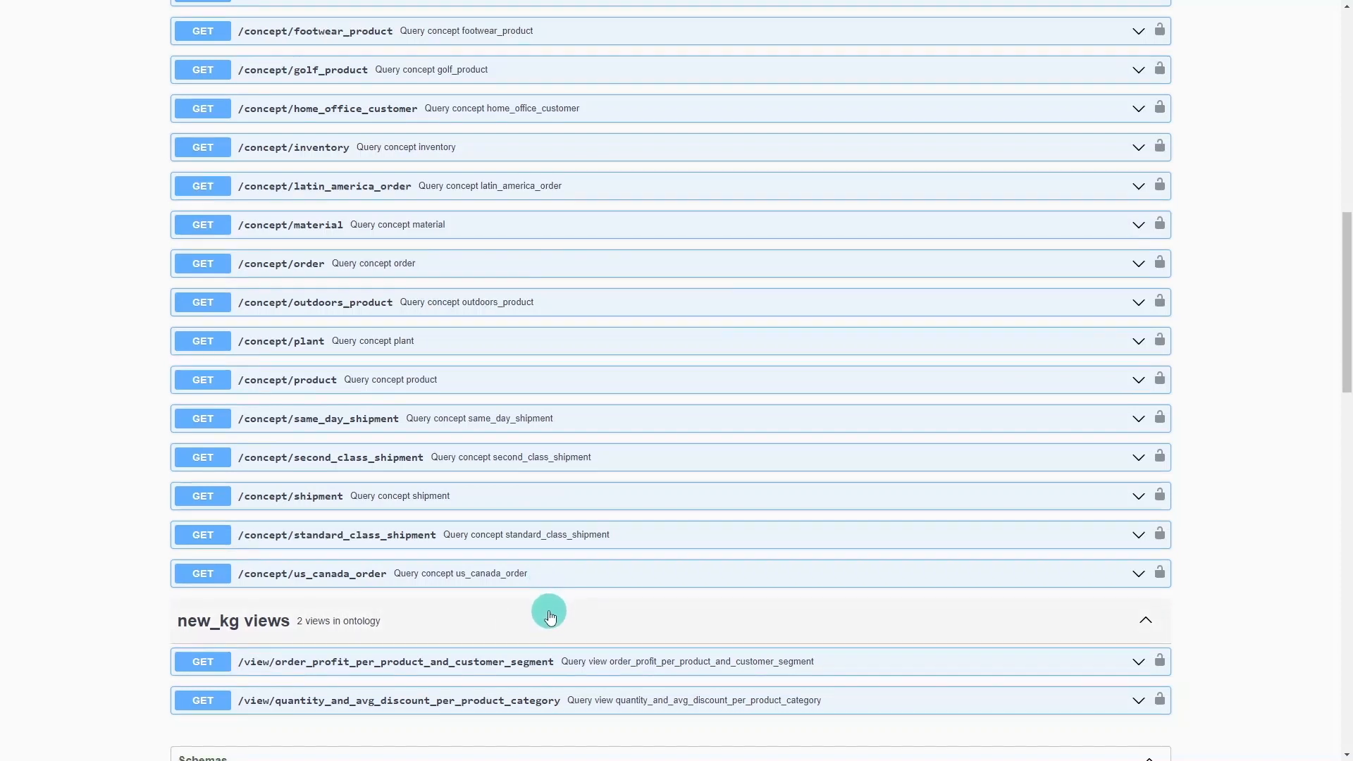
pyautogui.scroll(-2, 550, 617)
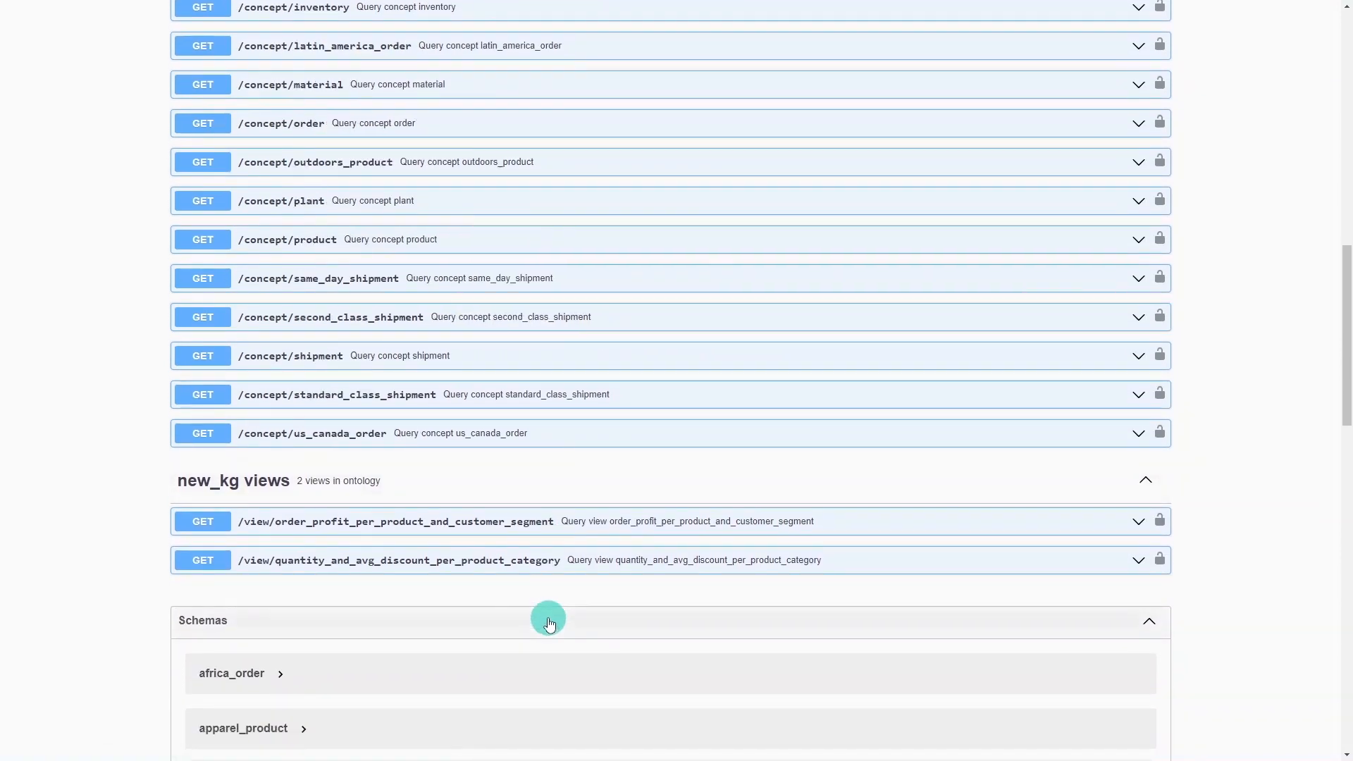
pyautogui.click(557, 522)
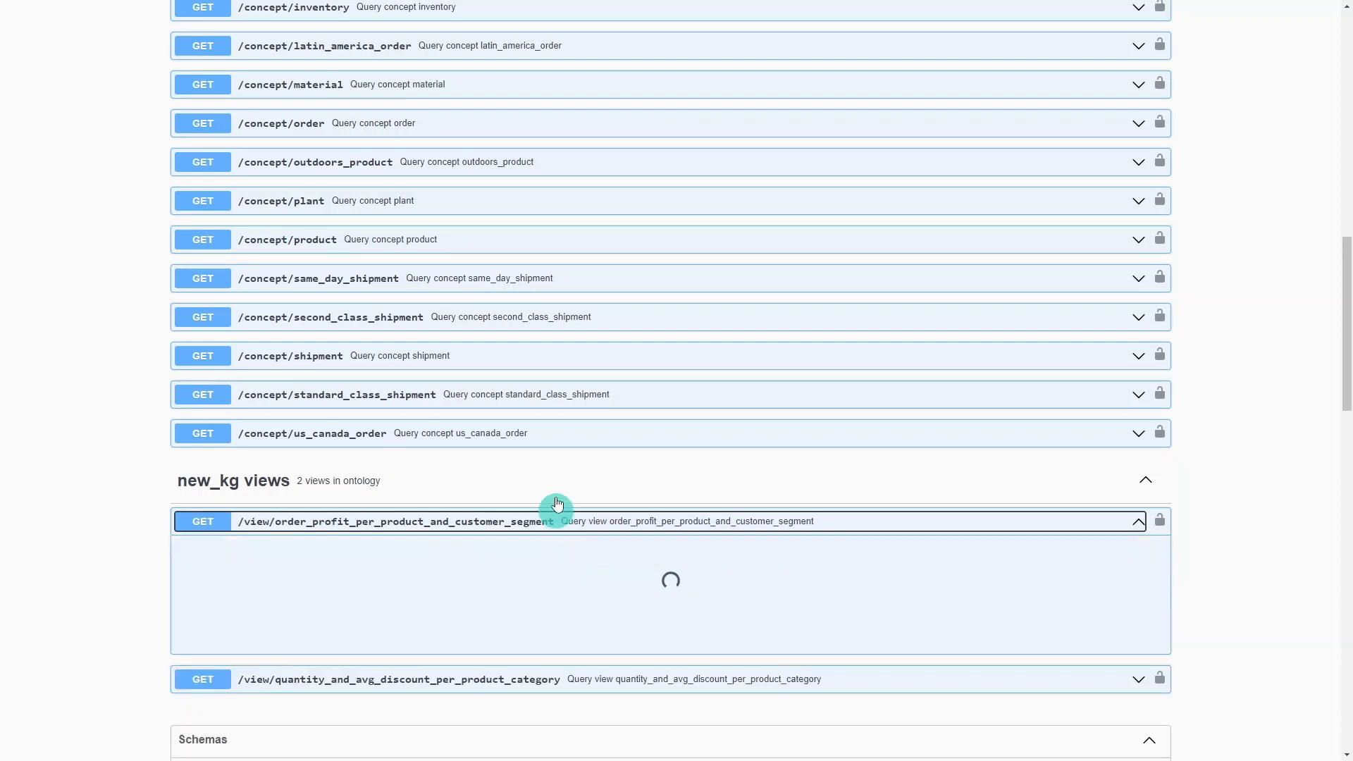
pyautogui.scroll(-6, 560, 440)
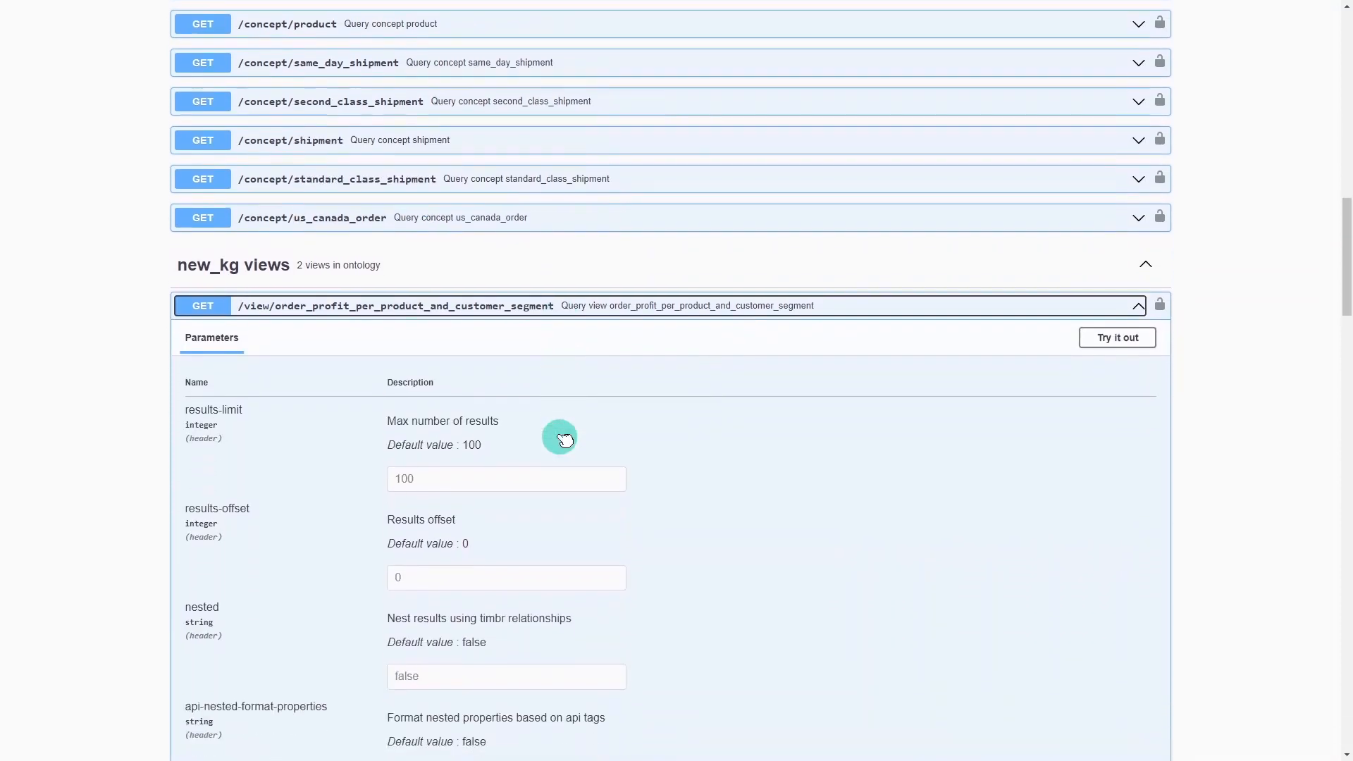
pyautogui.scroll(-3, 659, 431)
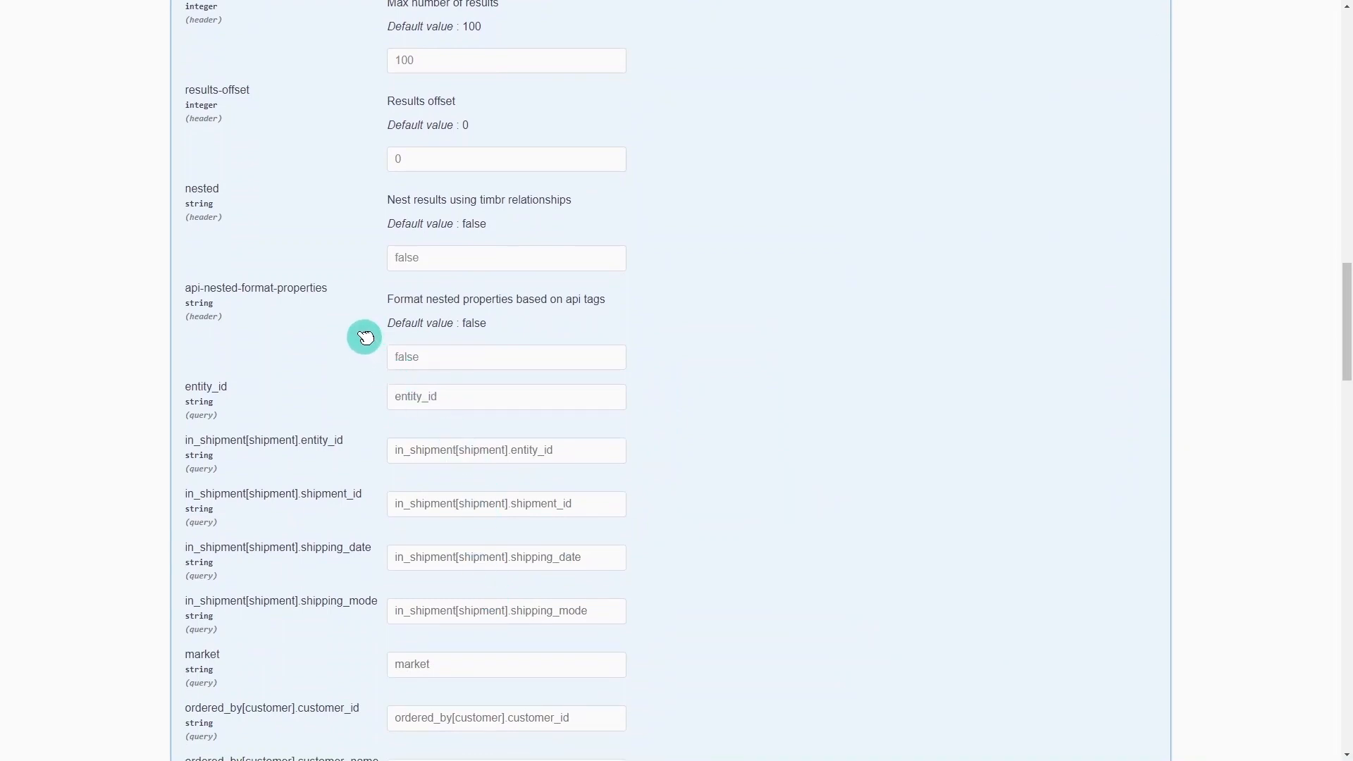
pyautogui.scroll(2, 347, 257)
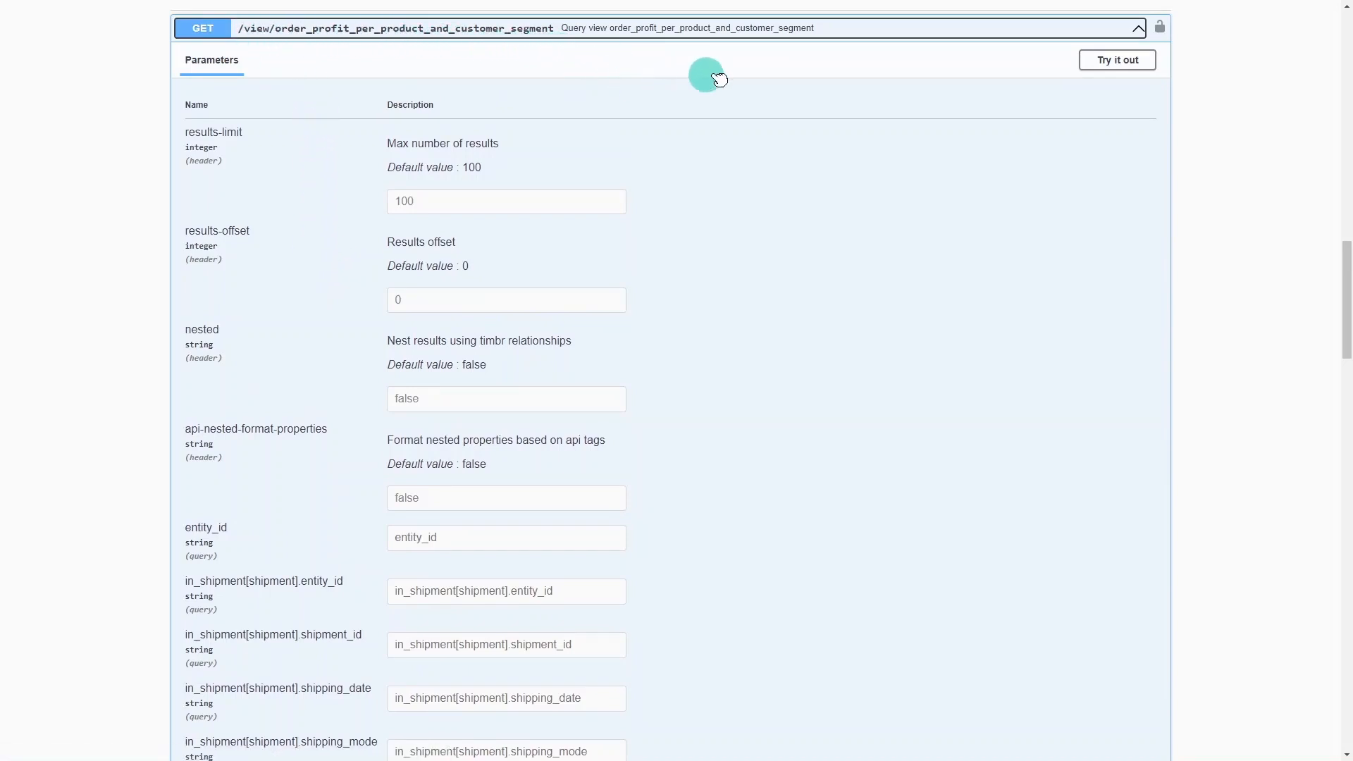
# Enable trying out the order_profit_per_product_and_customer_segment endpoint, execute it with the default parameters, and review the response.
pyautogui.click(1119, 60)
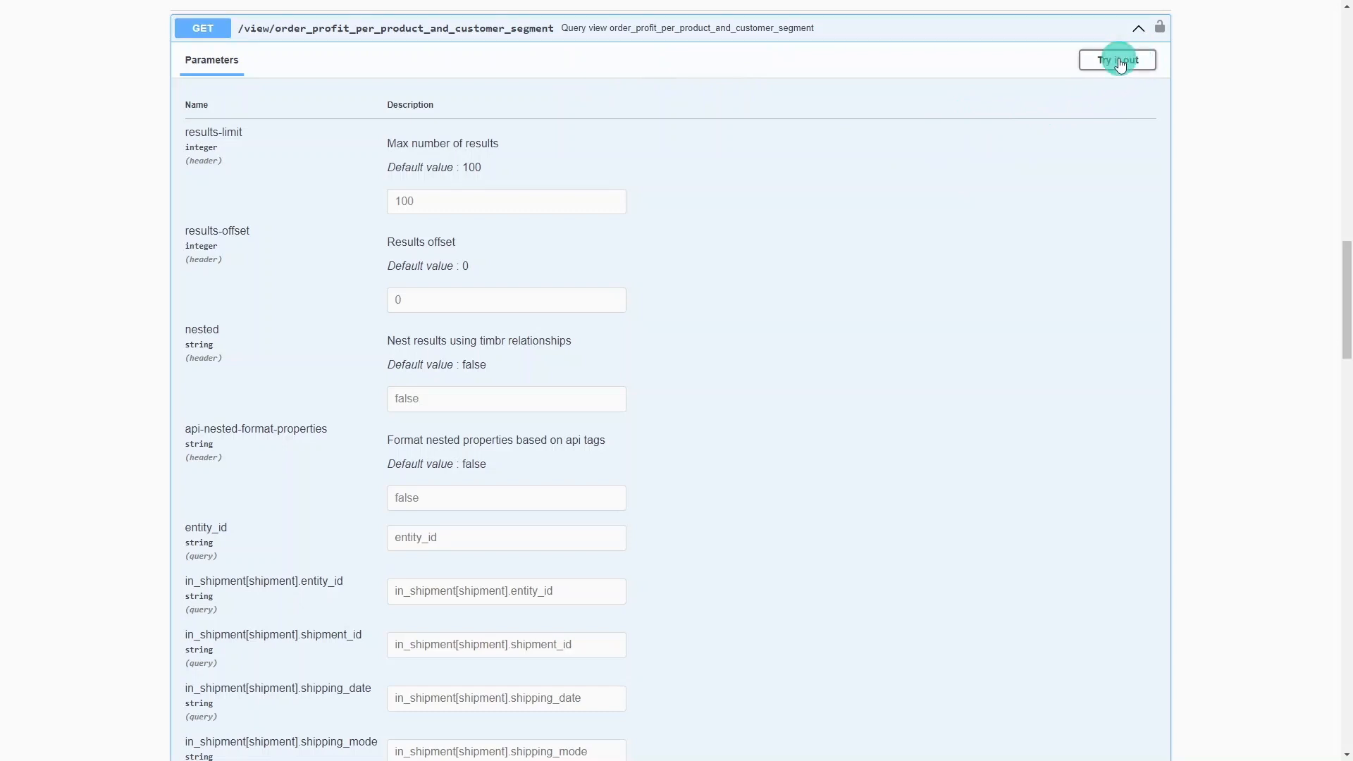
pyautogui.scroll(-5, 715, 218)
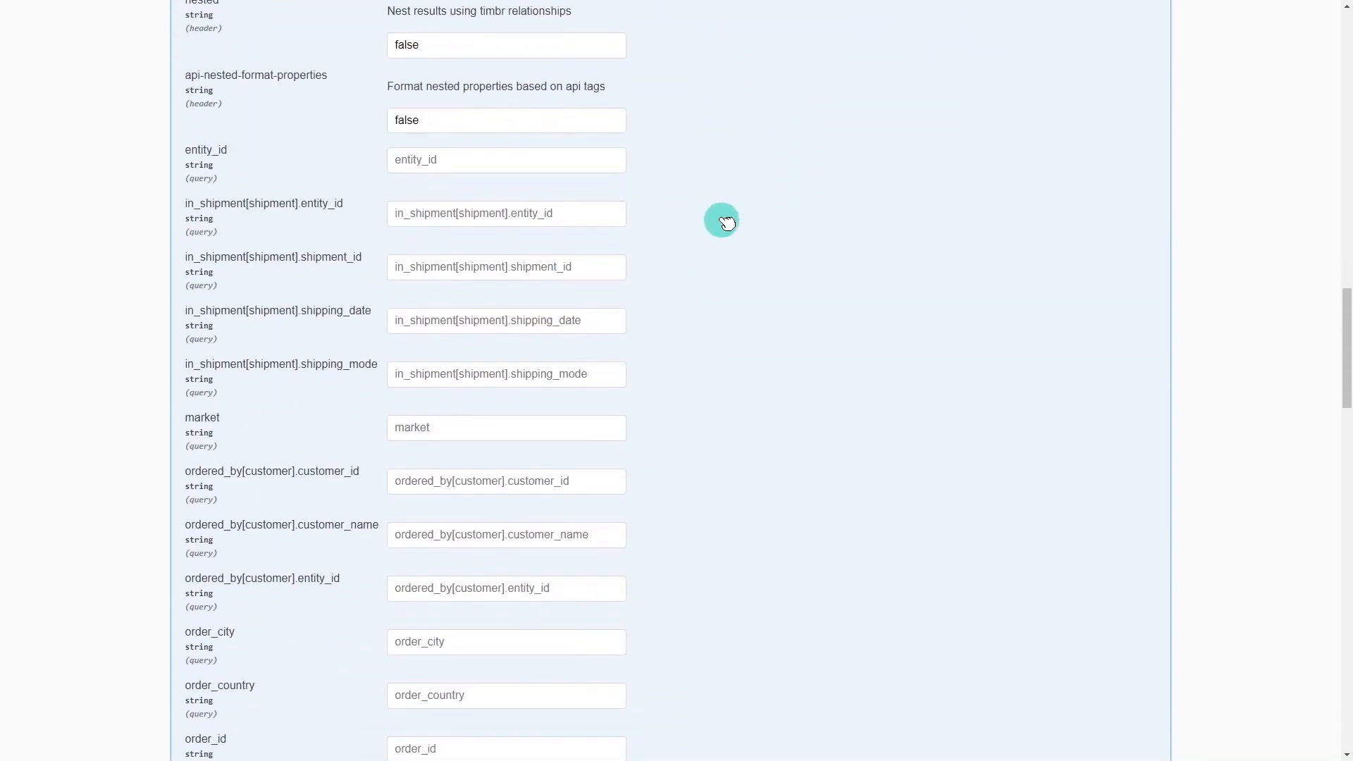
pyautogui.scroll(-7, 715, 221)
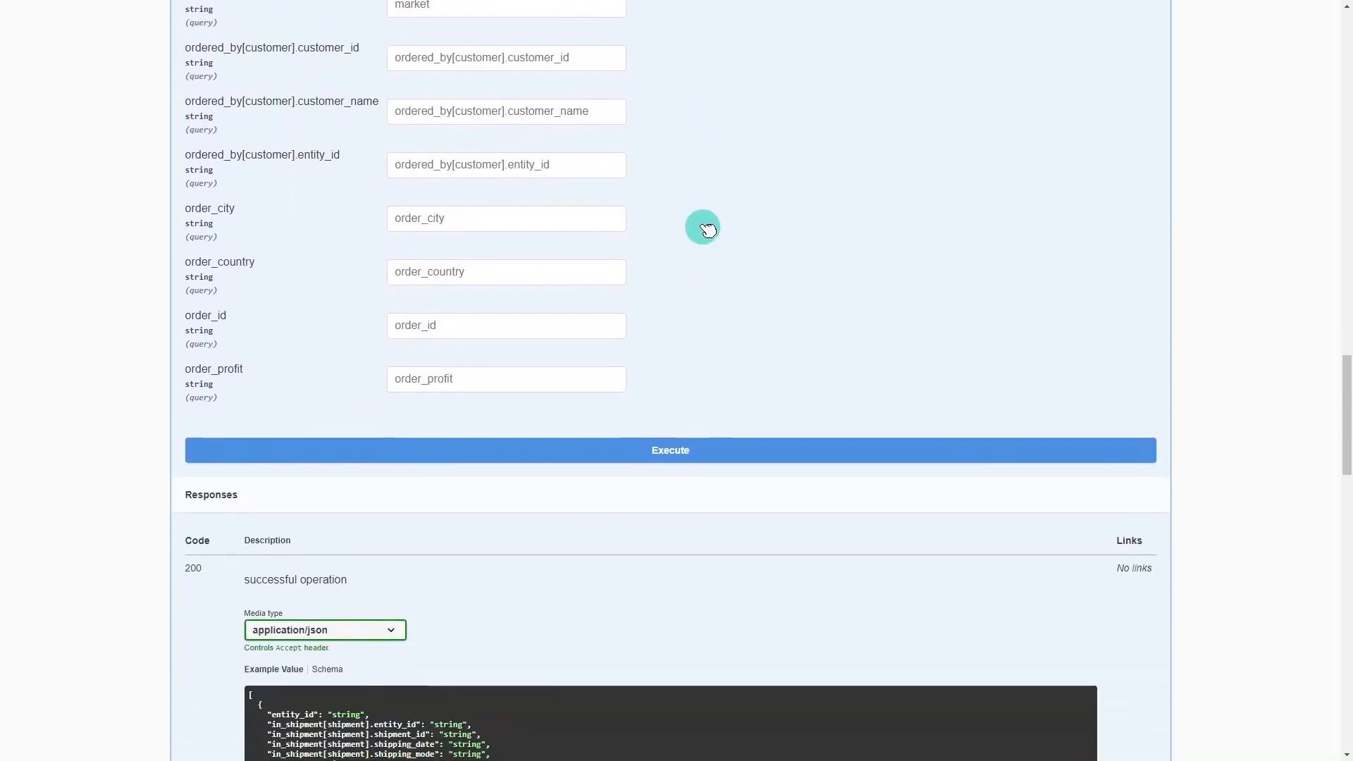
pyautogui.scroll(-2, 713, 227)
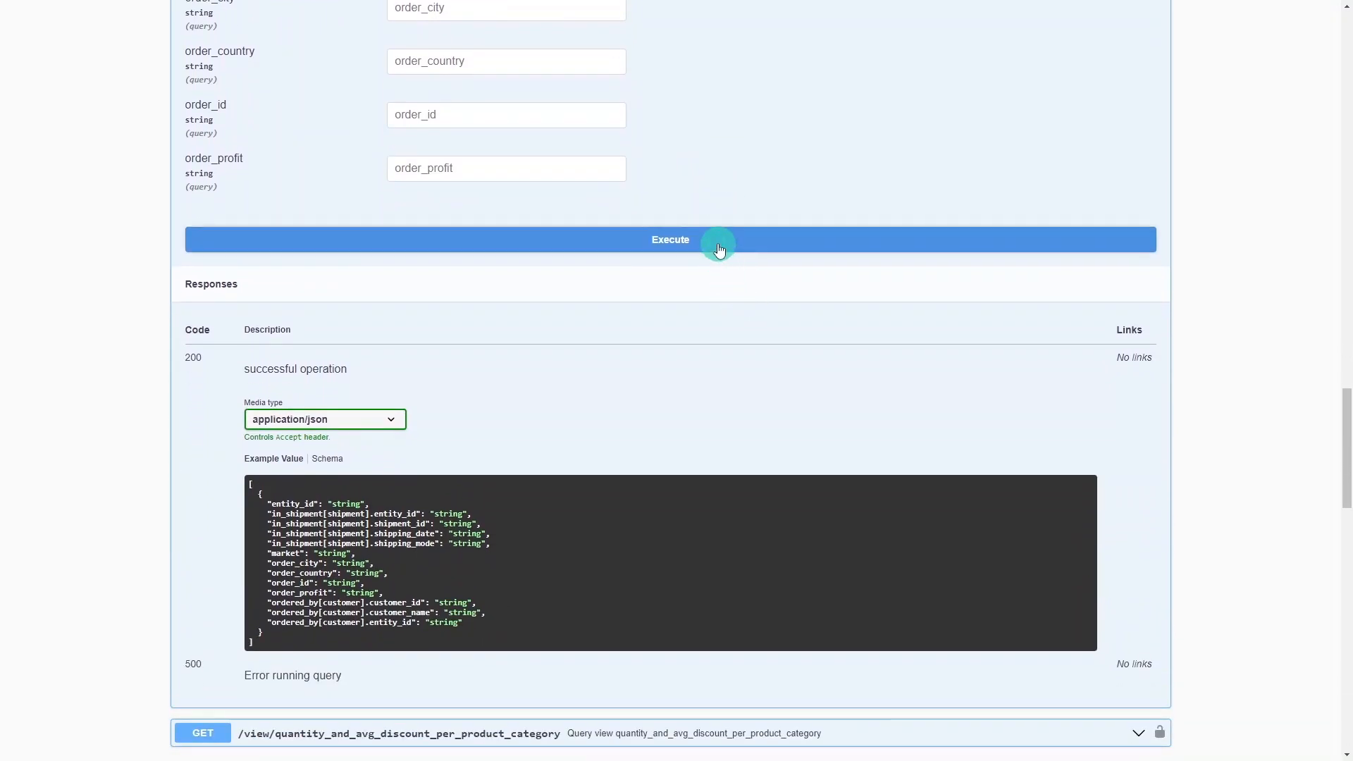
pyautogui.click(719, 247)
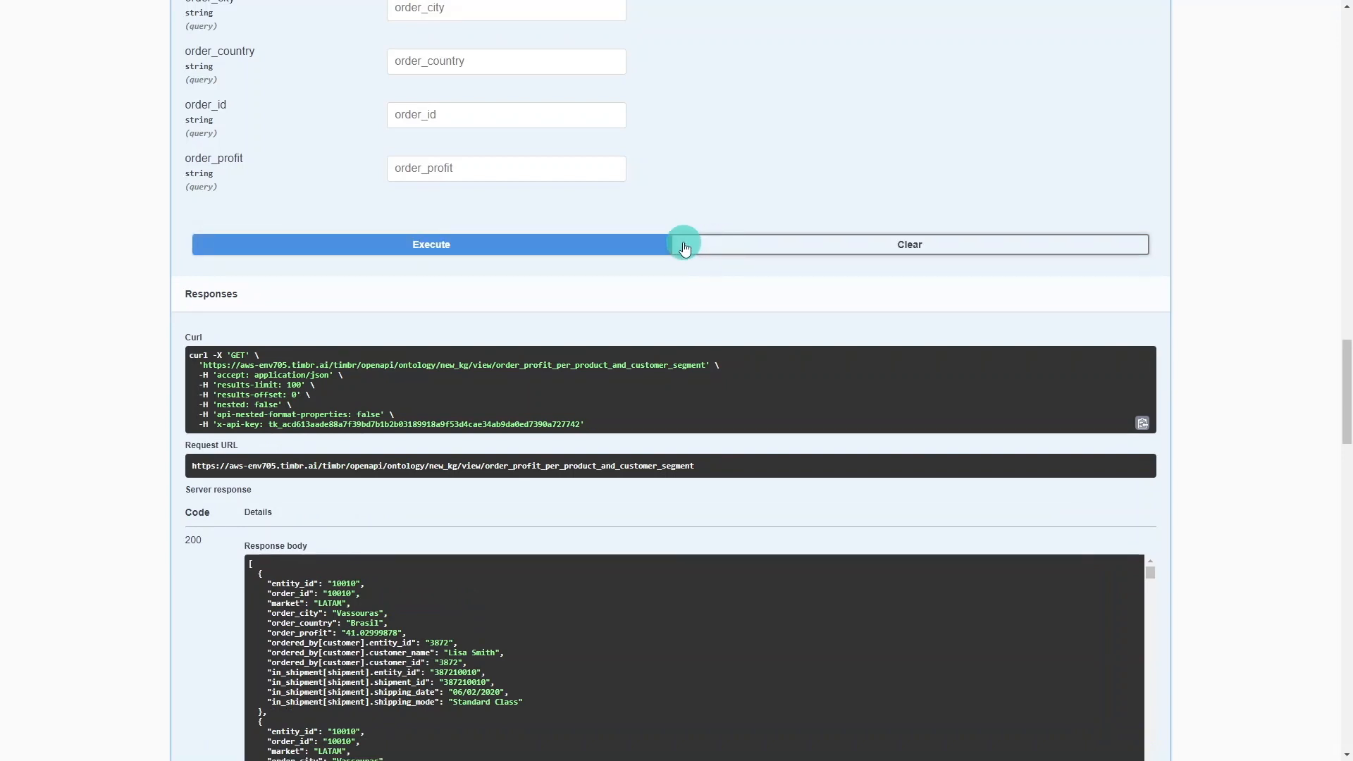
pyautogui.scroll(-2, 687, 240)
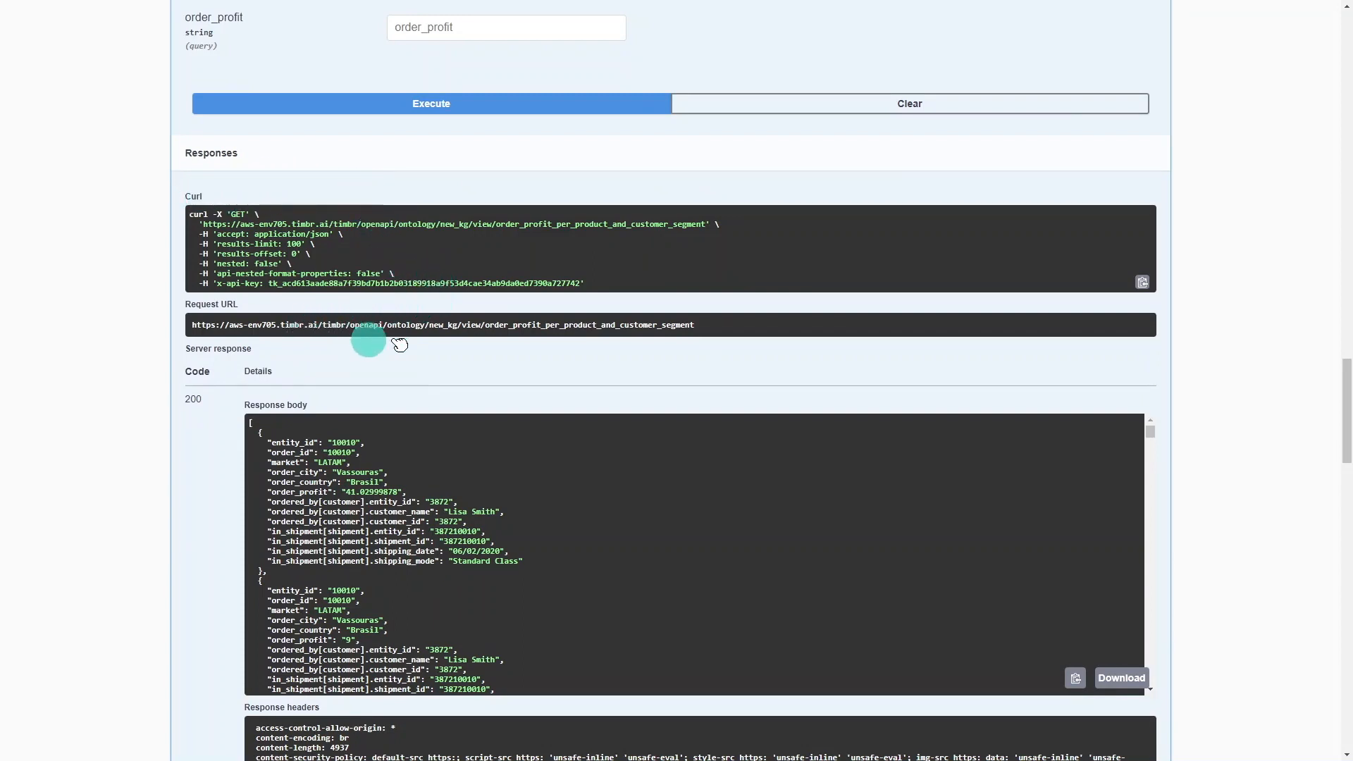
pyautogui.scroll(-1, 1251, 373)
pyautogui.scroll(-3, 1252, 374)
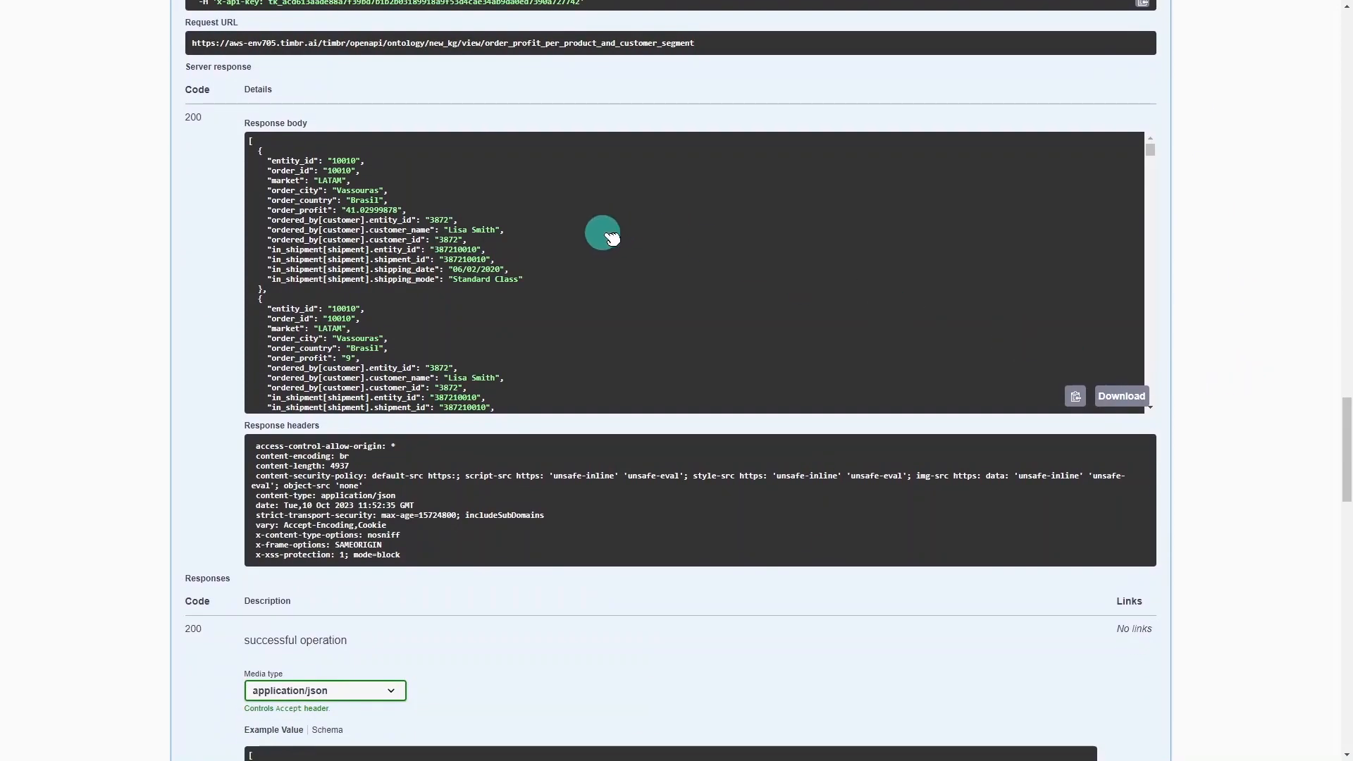
pyautogui.scroll(-3, 587, 257)
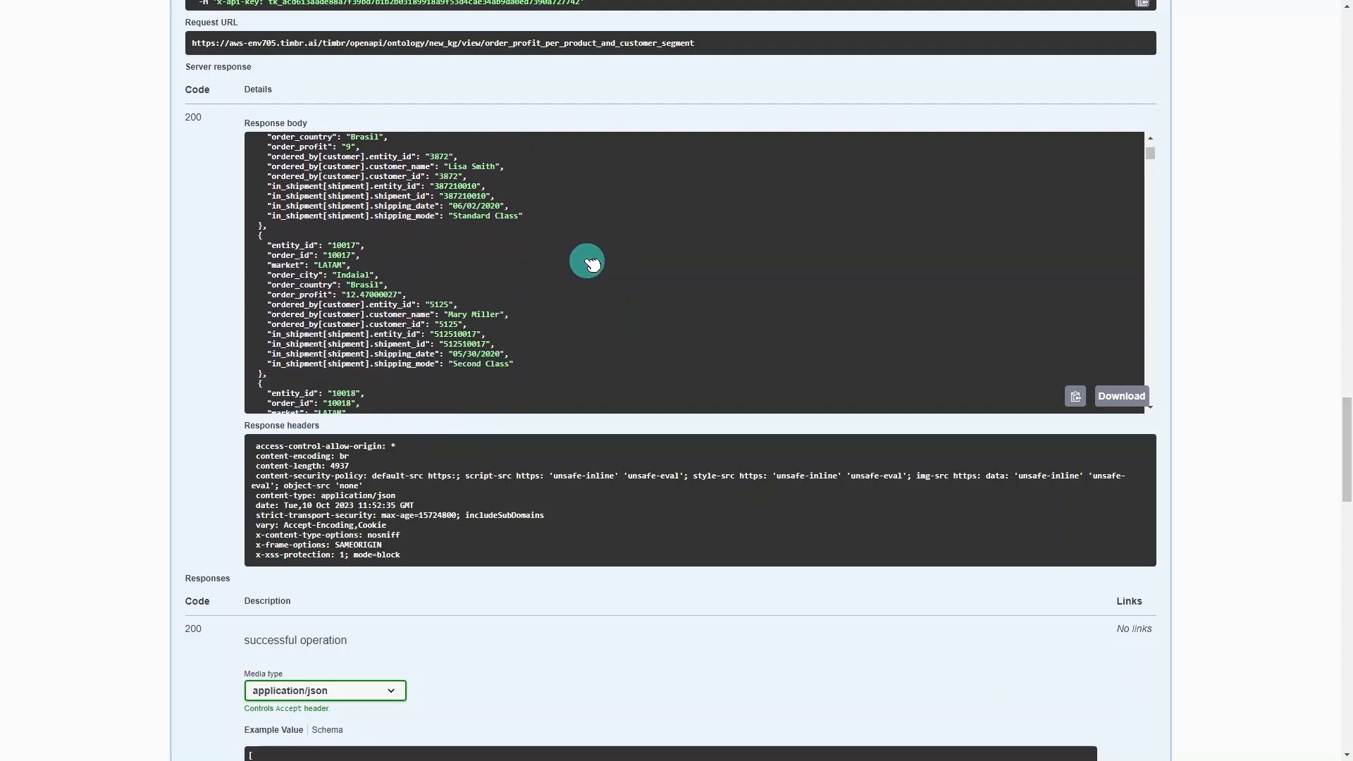
pyautogui.scroll(-3, 591, 583)
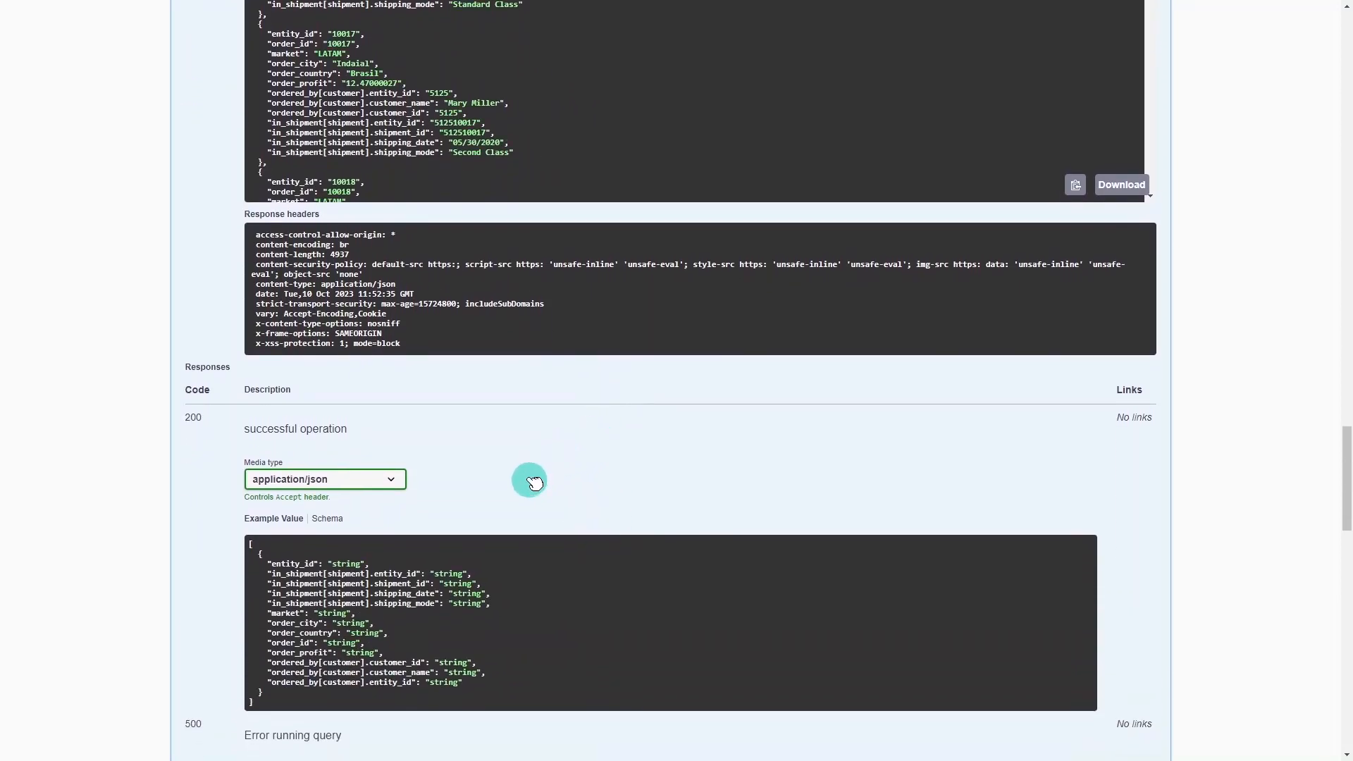
# Set the nested and api-nested-format-properties parameters to True and execute the request again.
pyautogui.scroll(15, 1212, 325)
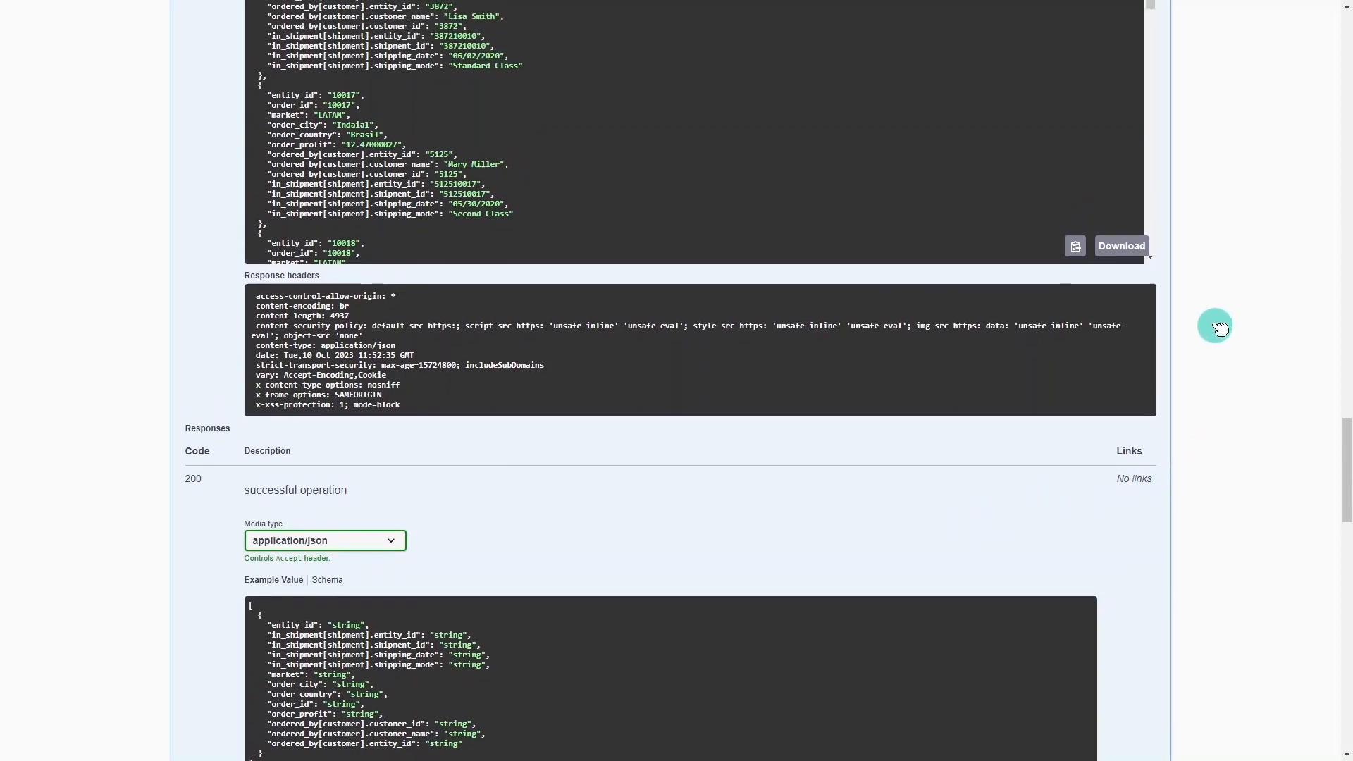
pyautogui.scroll(4, 606, 332)
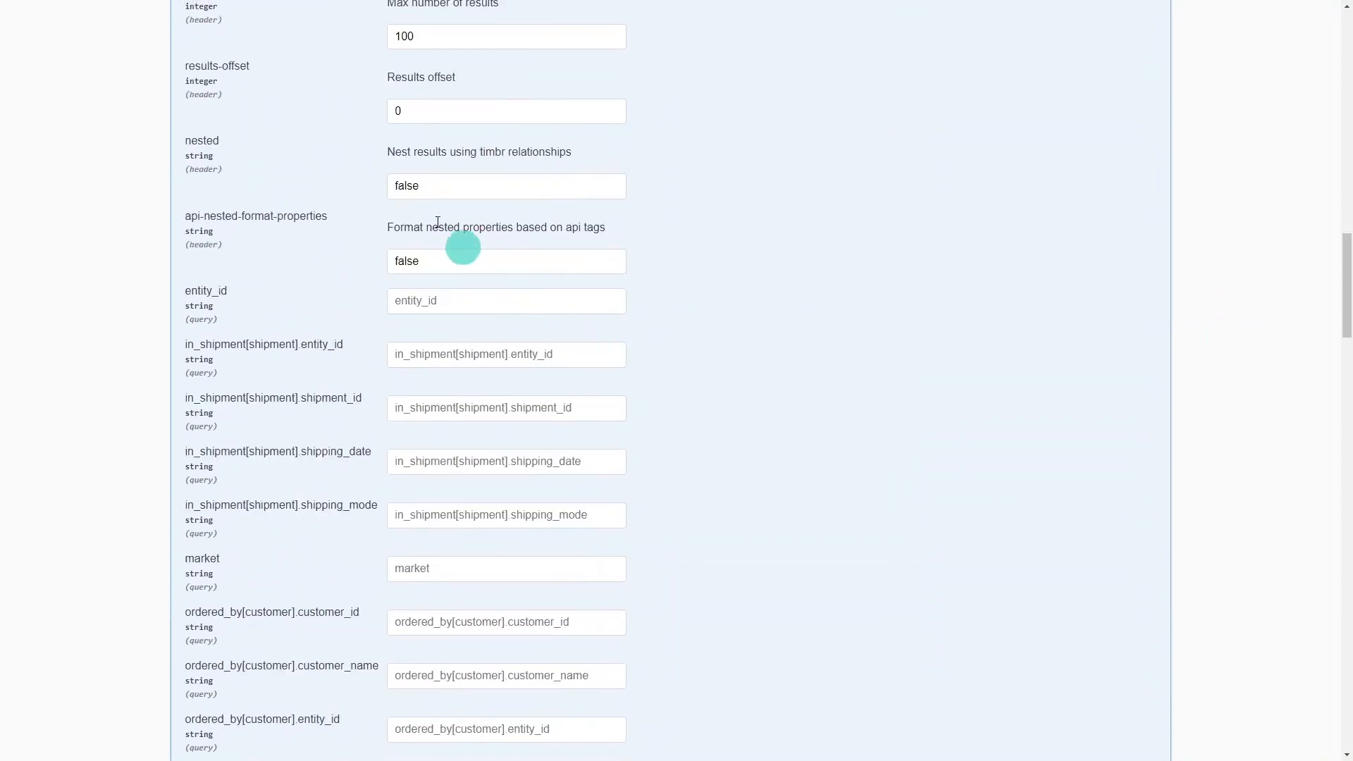
pyautogui.doubleClick(424, 185)
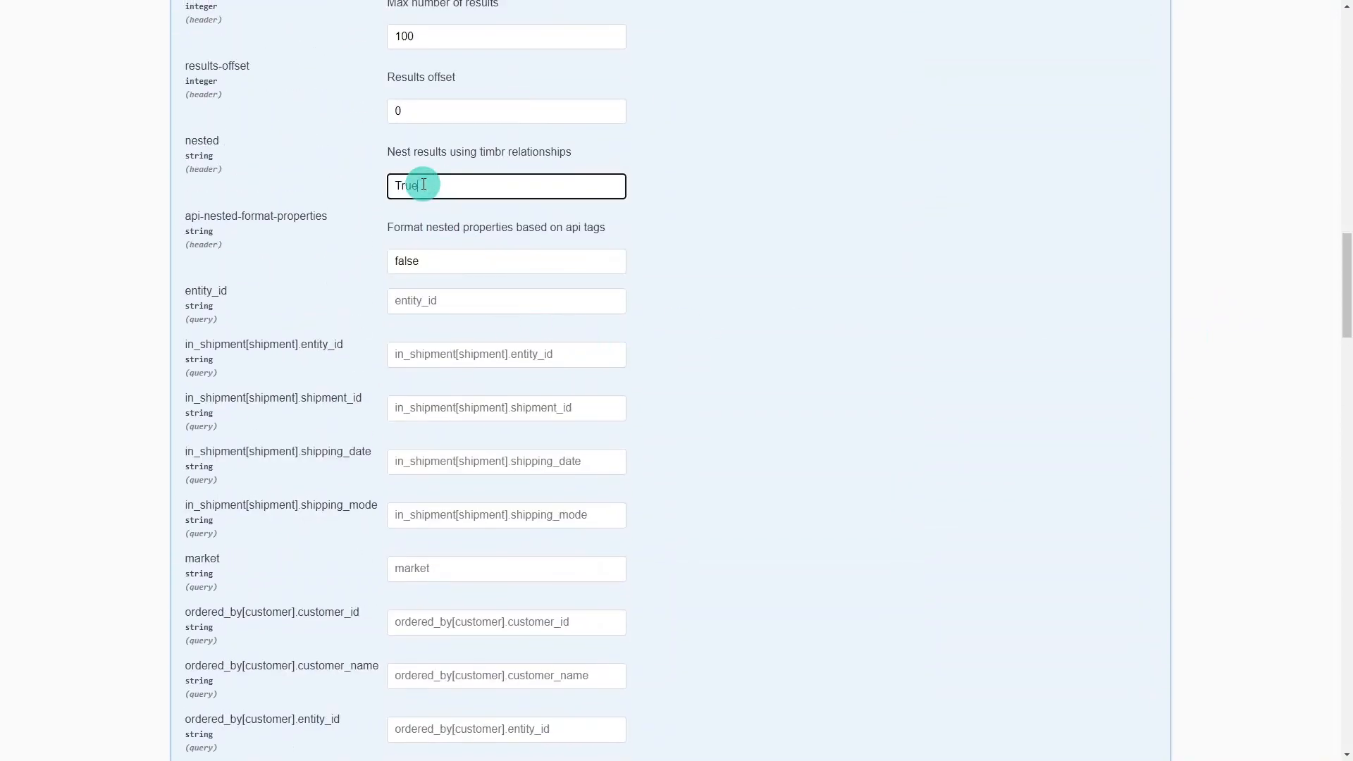
pyautogui.doubleClick(474, 261)
pyautogui.write('True')
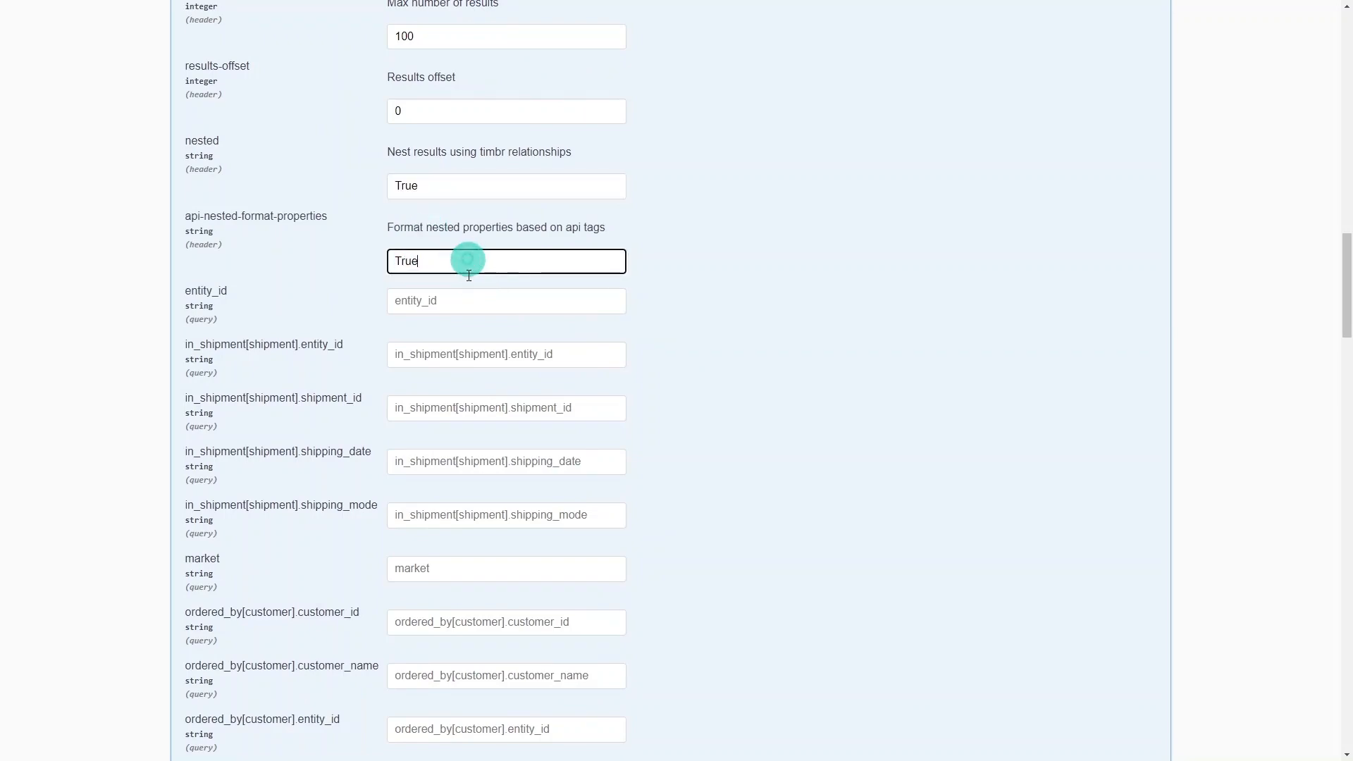
pyautogui.scroll(-10, 472, 265)
pyautogui.click(470, 33)
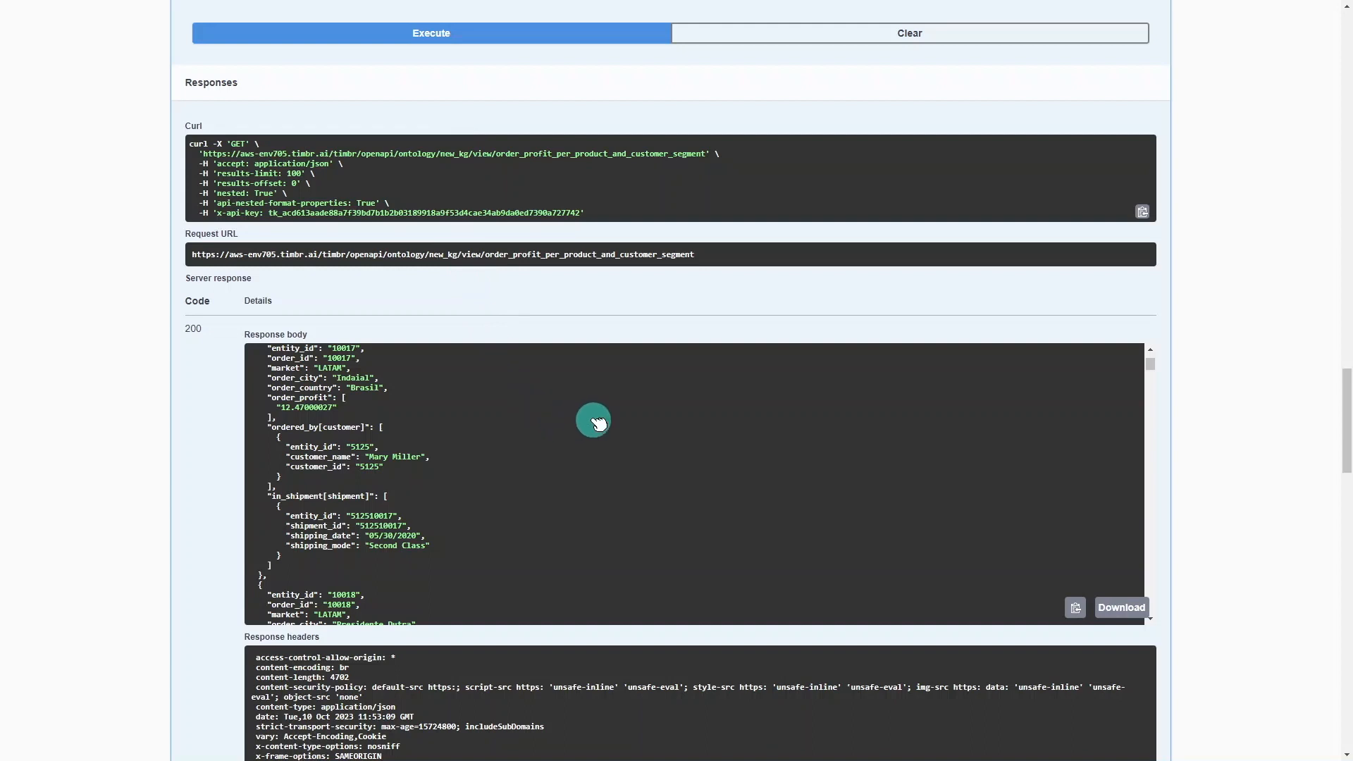
# Filter the request by the order_id of the Indaial order in the nested response, execute it, and review the returned record.
pyautogui.scroll(-1, 606, 459)
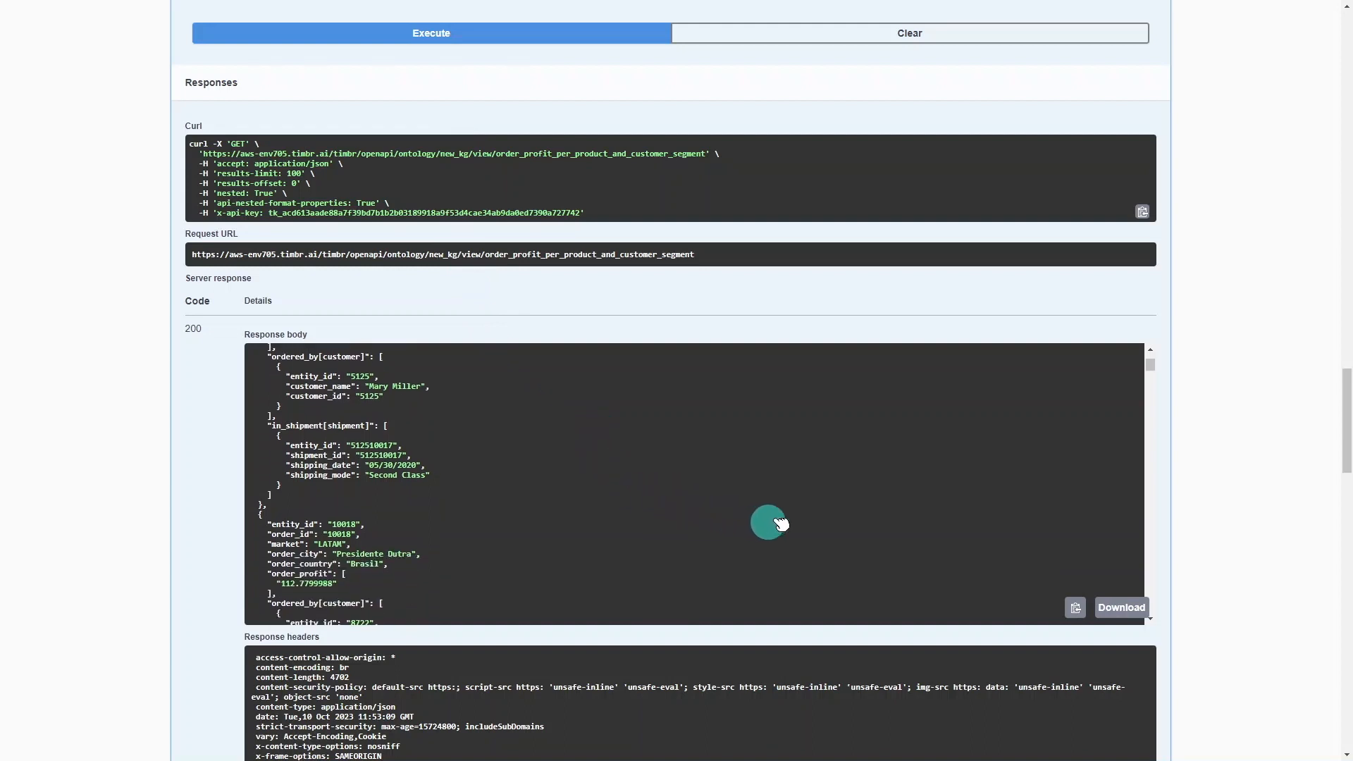
pyautogui.scroll(2, 459, 471)
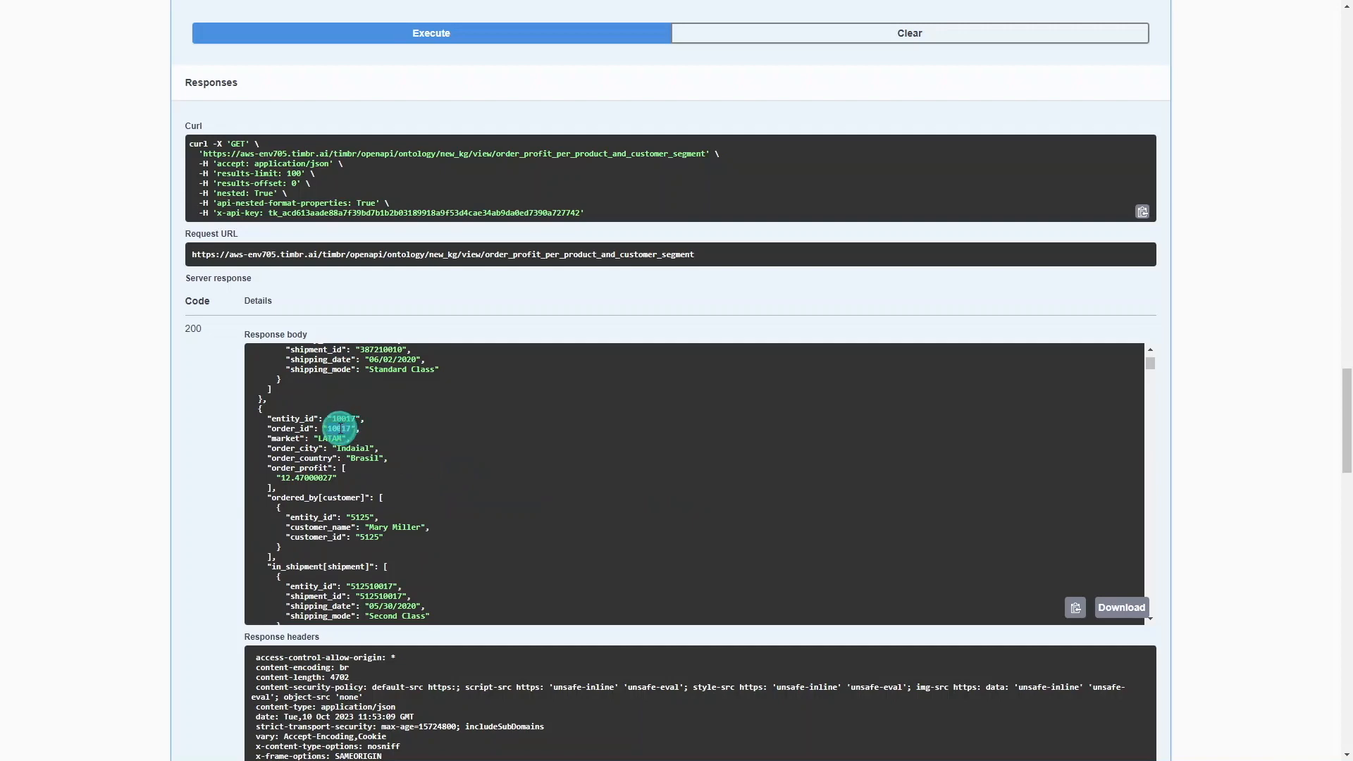
pyautogui.scroll(5, 393, 335)
pyautogui.click(446, 255)
pyautogui.write('10017')
pyautogui.click(514, 385)
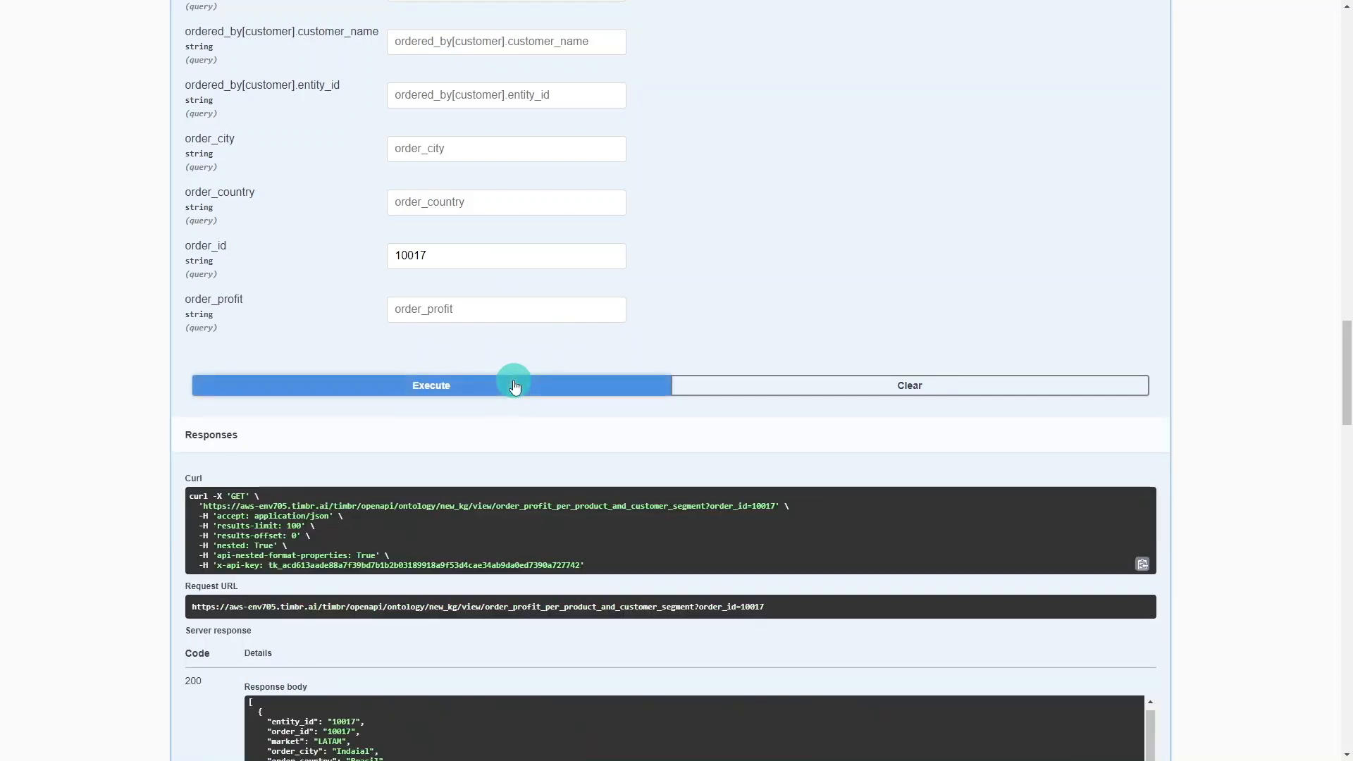
pyautogui.scroll(-5, 1022, 409)
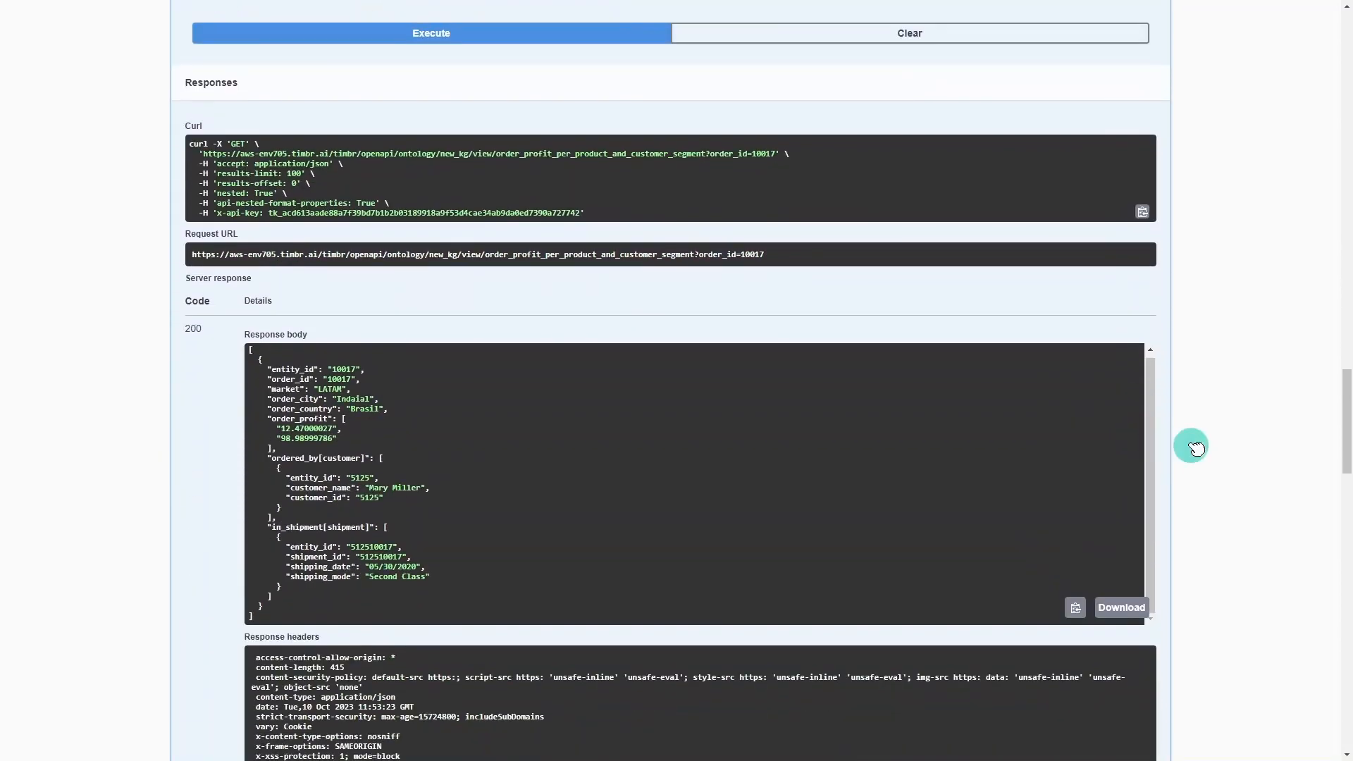
pyautogui.scroll(-1, 846, 455)
pyautogui.scroll(-1, 374, 317)
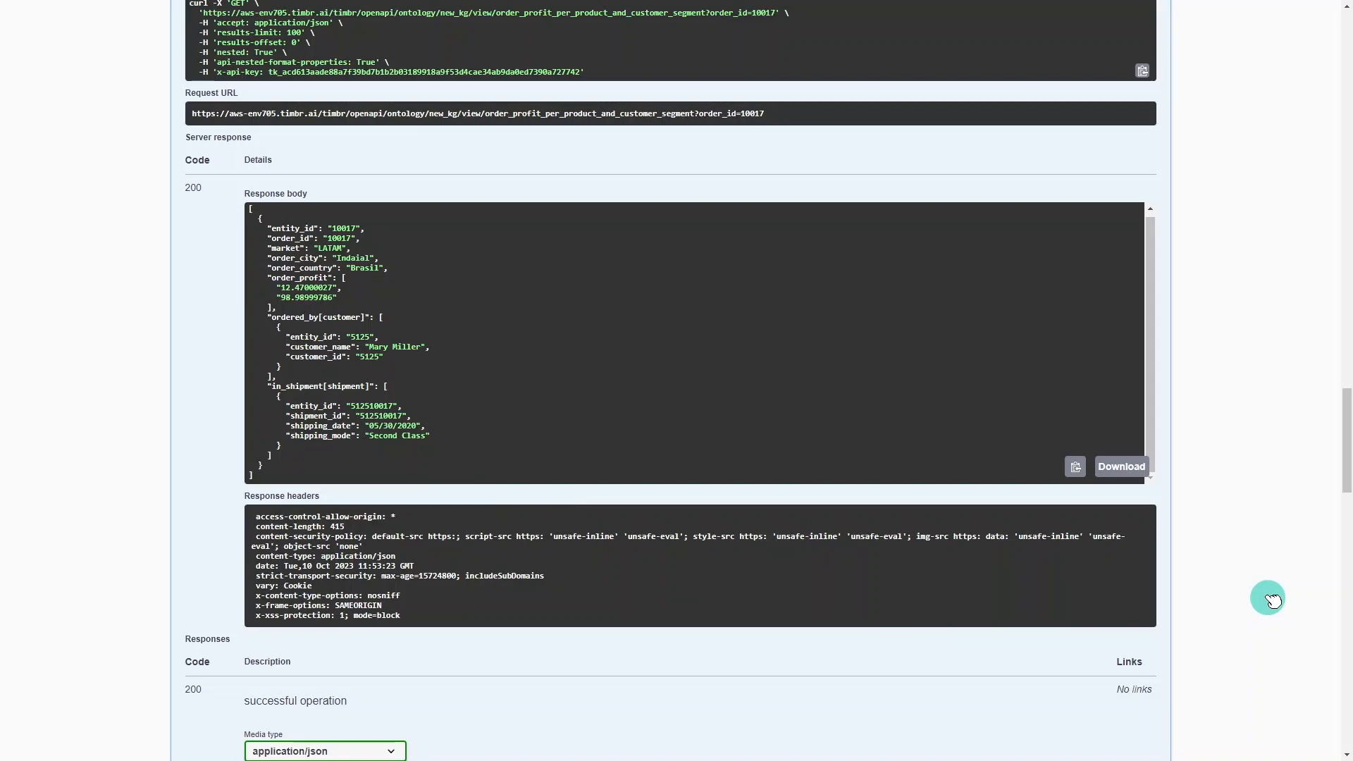
# Expand the order schema in the Schemas section to show its properties and data types.
pyautogui.scroll(-10, 1269, 599)
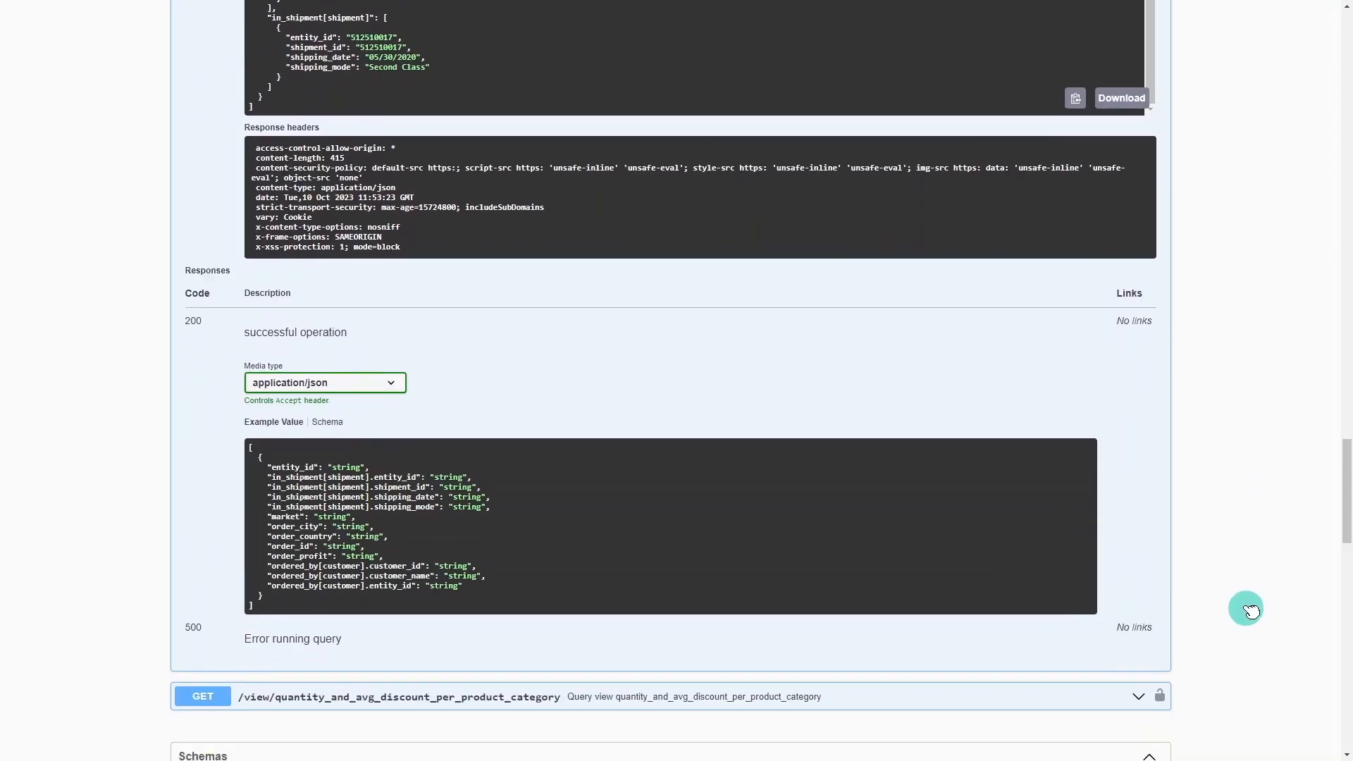
pyautogui.scroll(-3, 1248, 609)
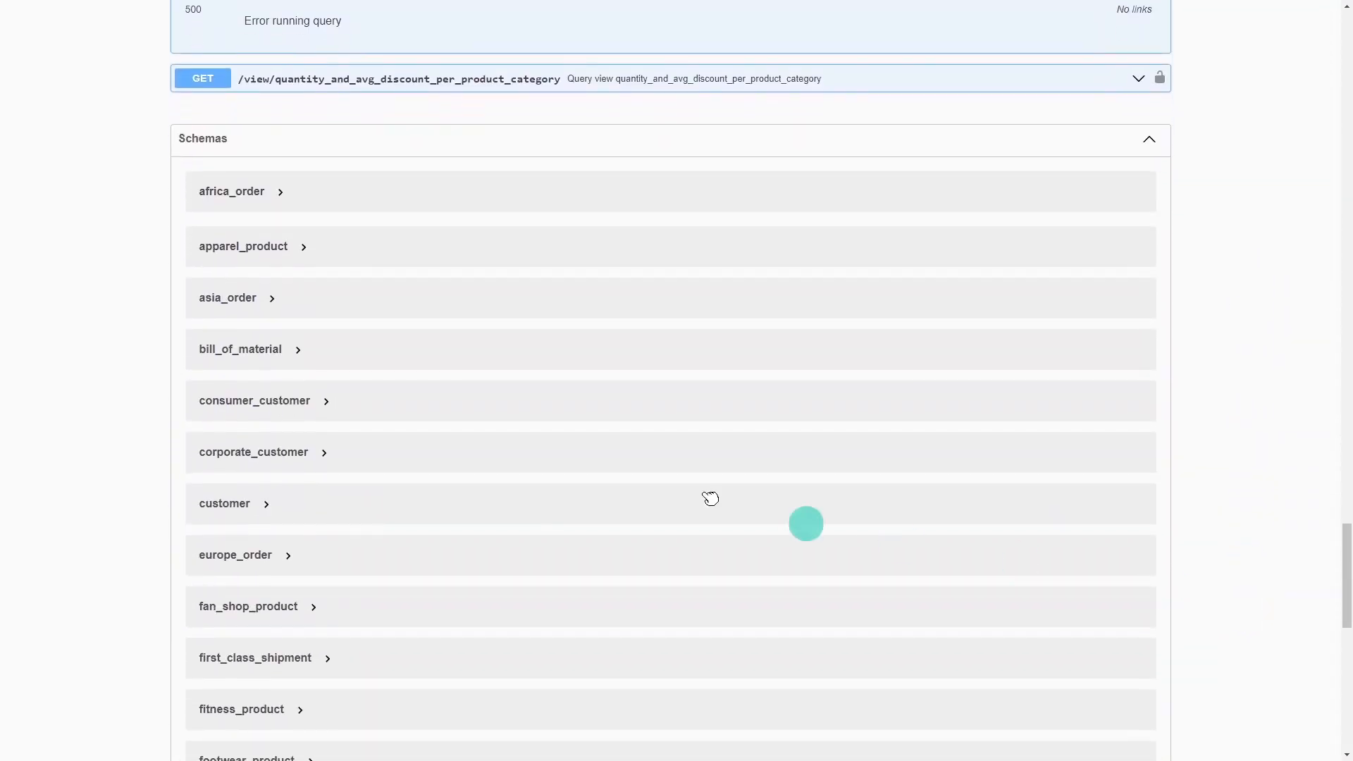
pyautogui.scroll(-7, 289, 343)
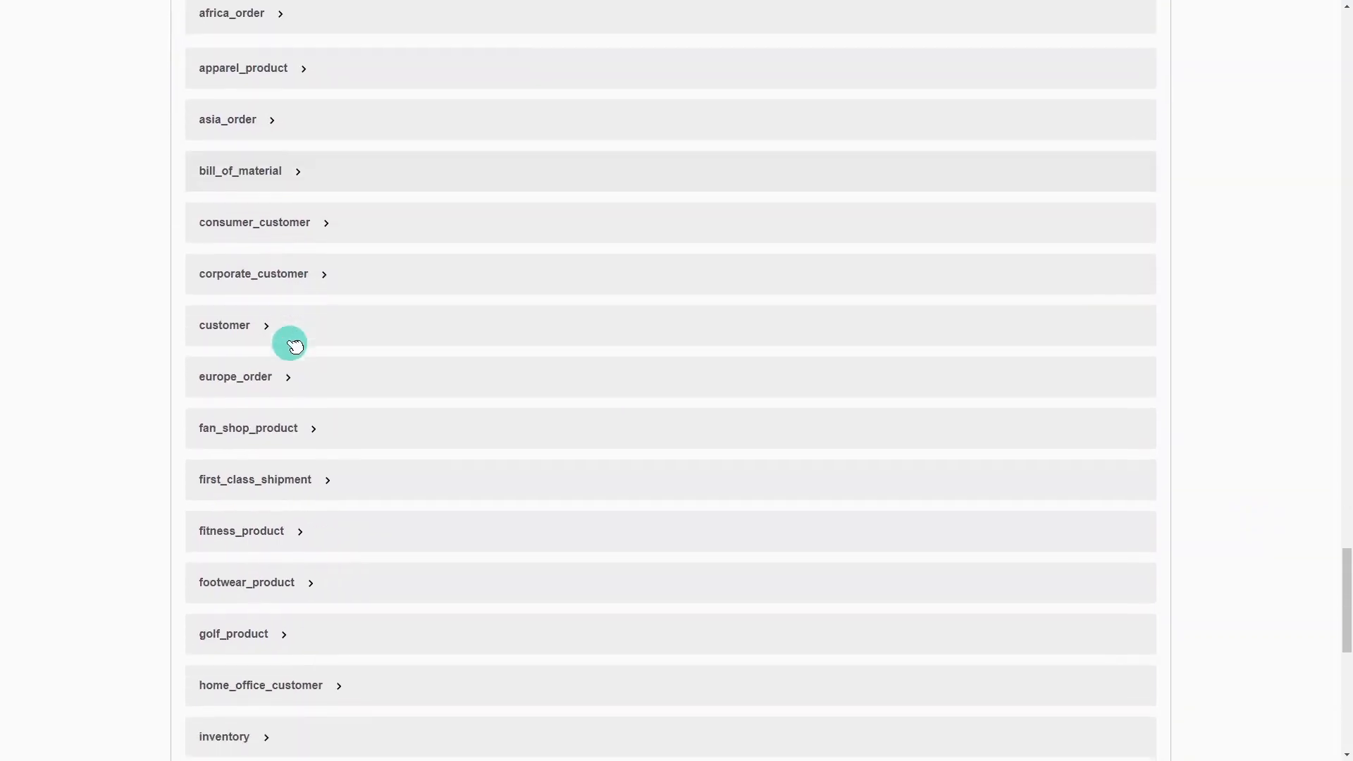
pyautogui.scroll(-3, 302, 345)
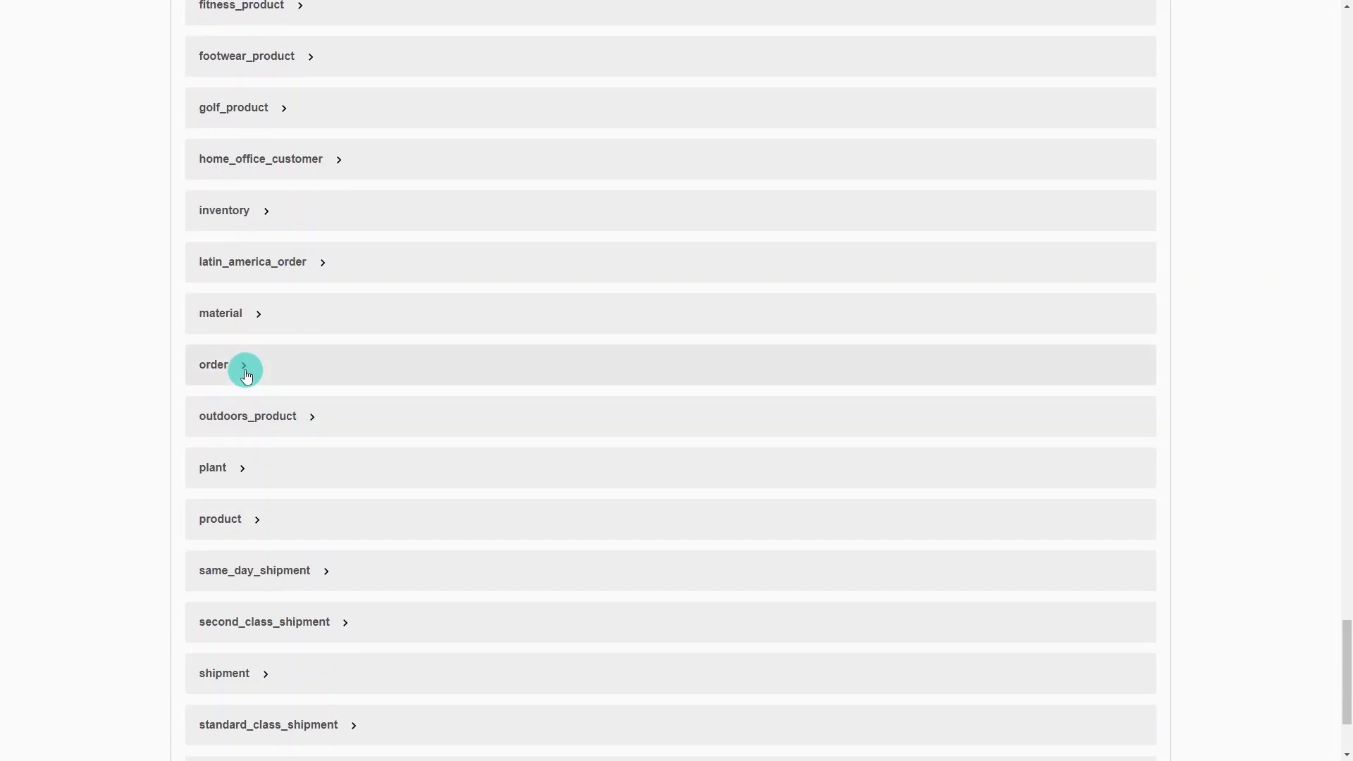
pyautogui.click(244, 368)
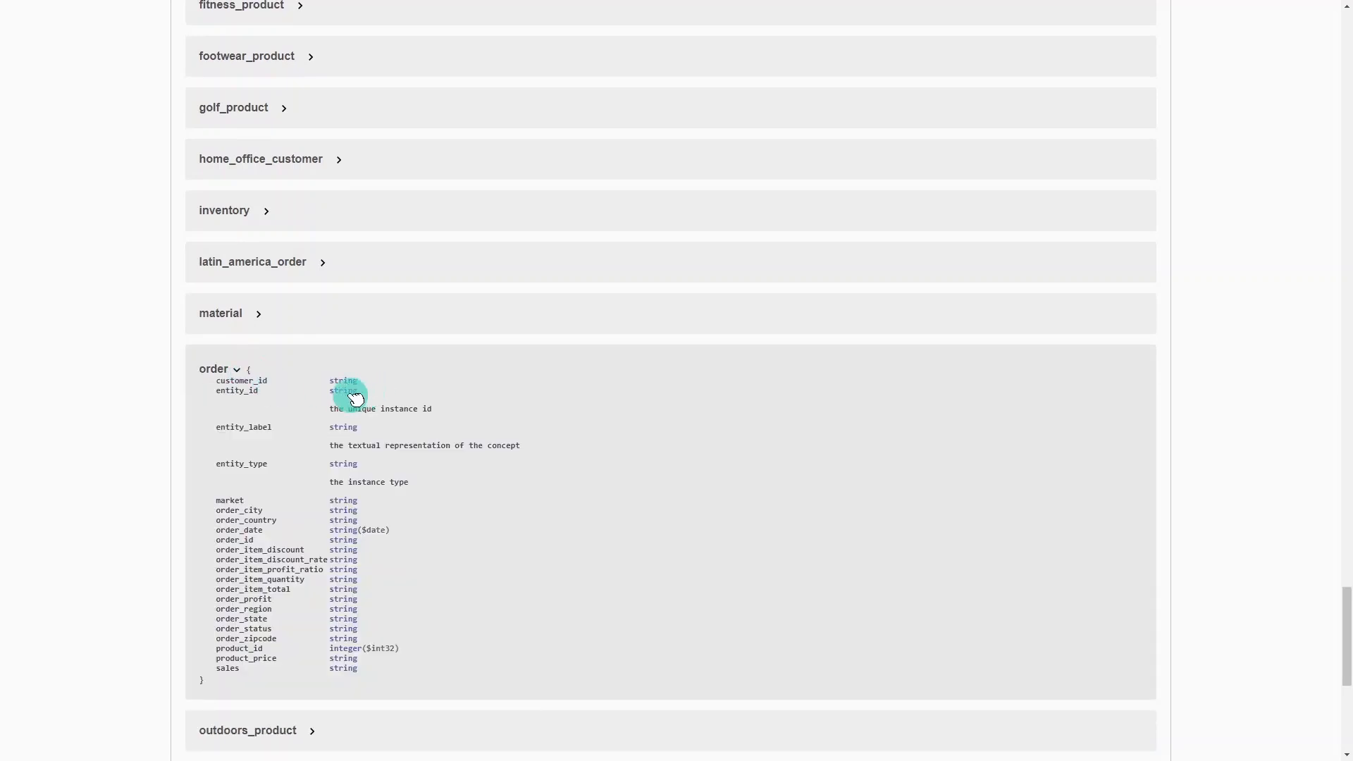